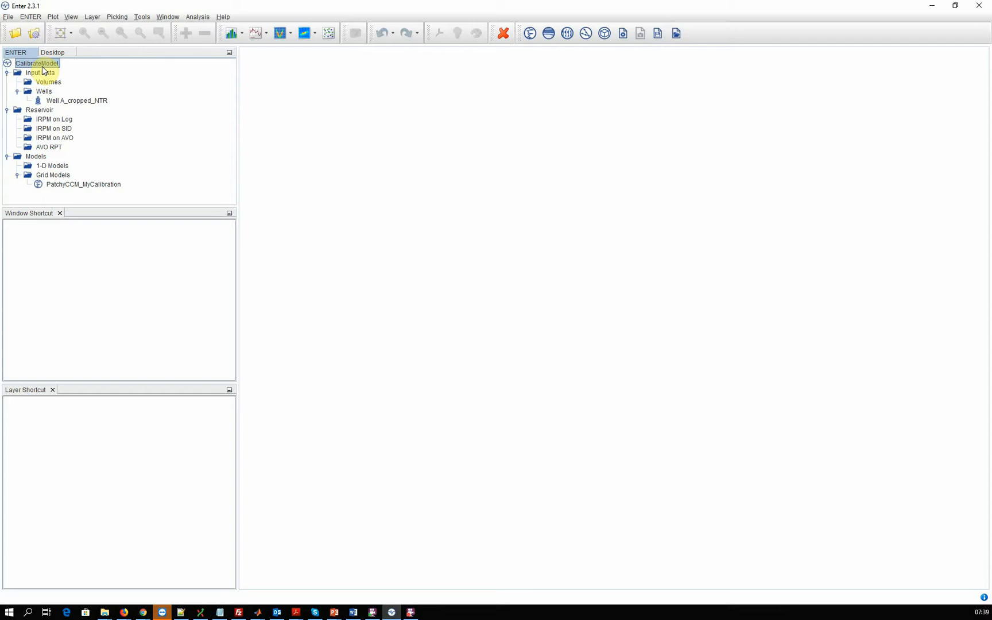
click(36, 22)
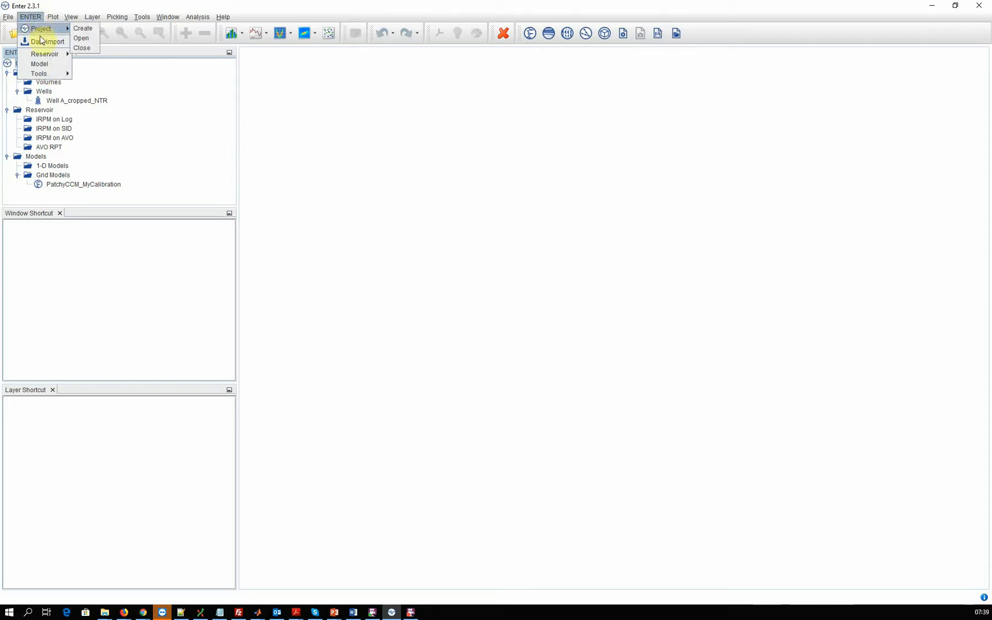
mouse_move(43, 54)
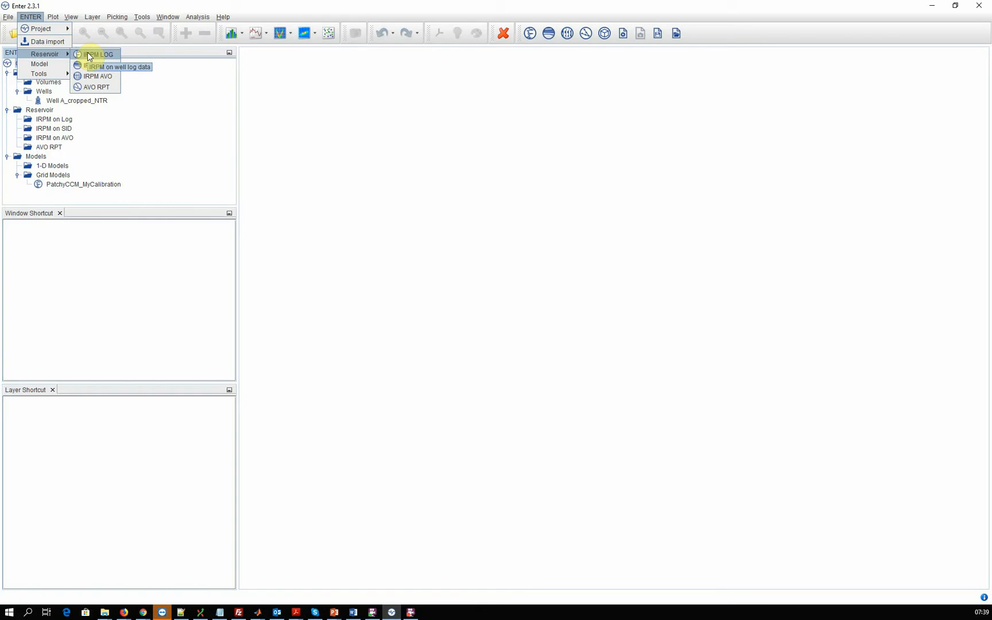
click(40, 120)
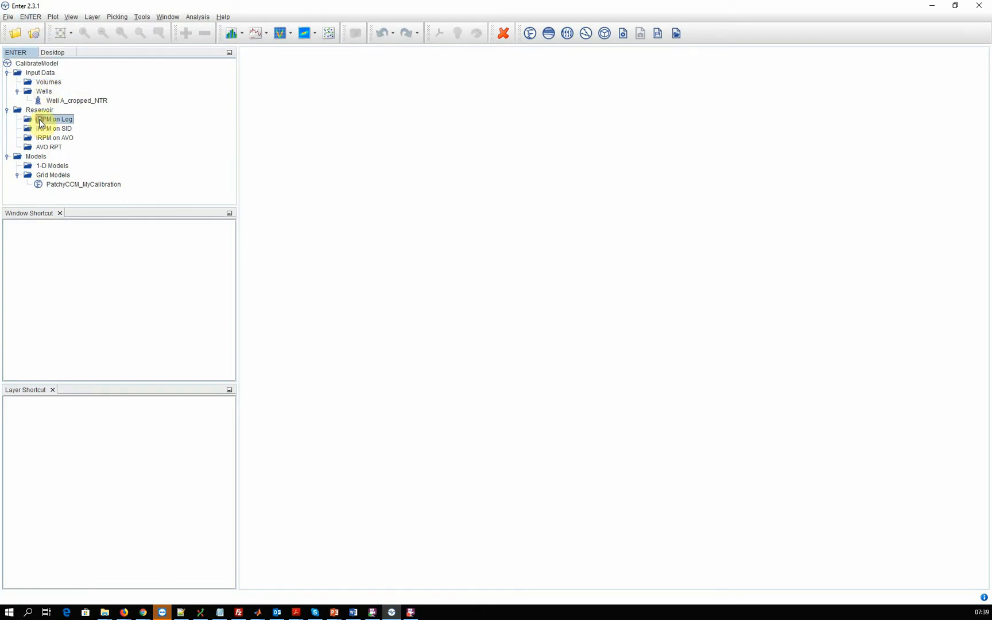
right_click(40, 122)
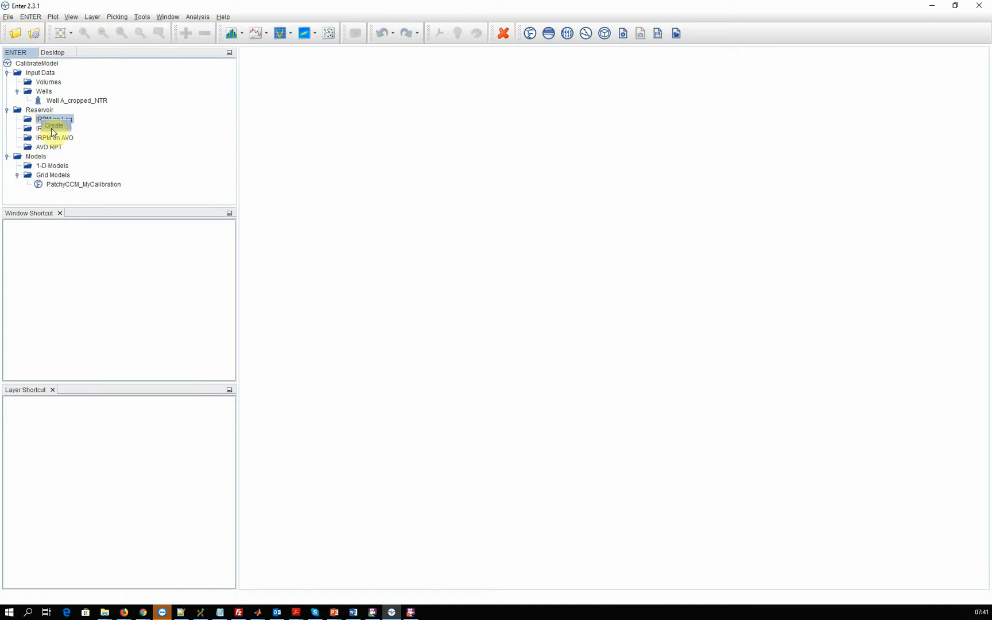
Start an IRPM calculation on well log data with the rock model PatchyCCM_MyCalibration.NTRG, review the model summary and continue to the data settings
click(528, 35)
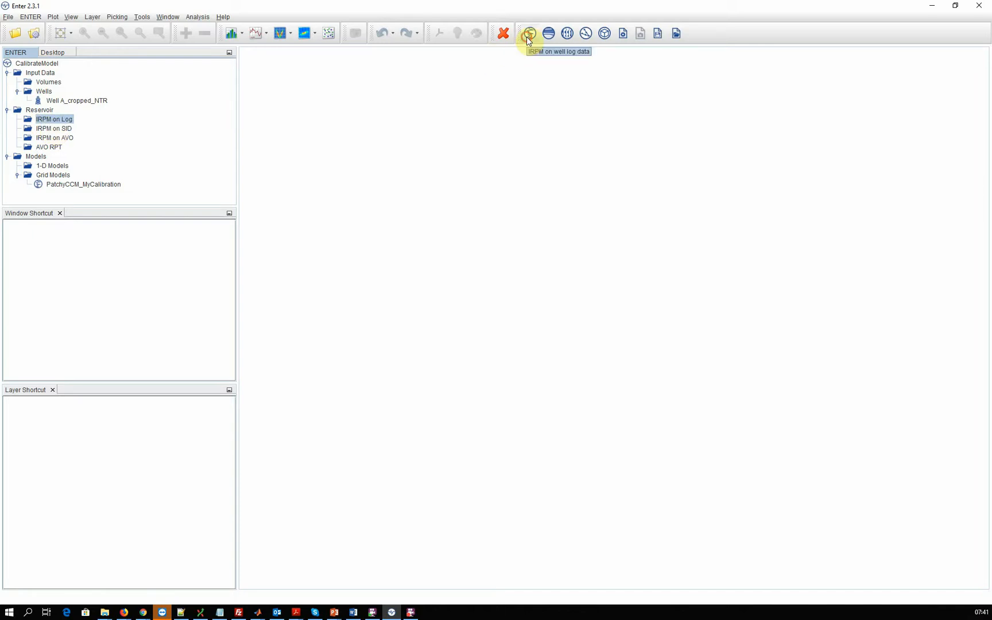
click(529, 34)
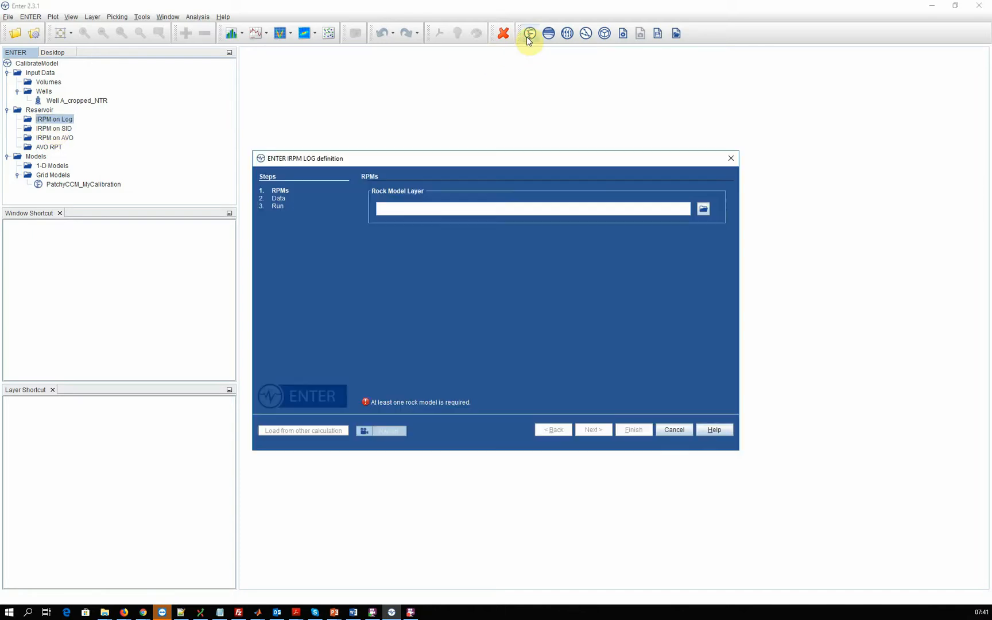
click(704, 208)
click(466, 256)
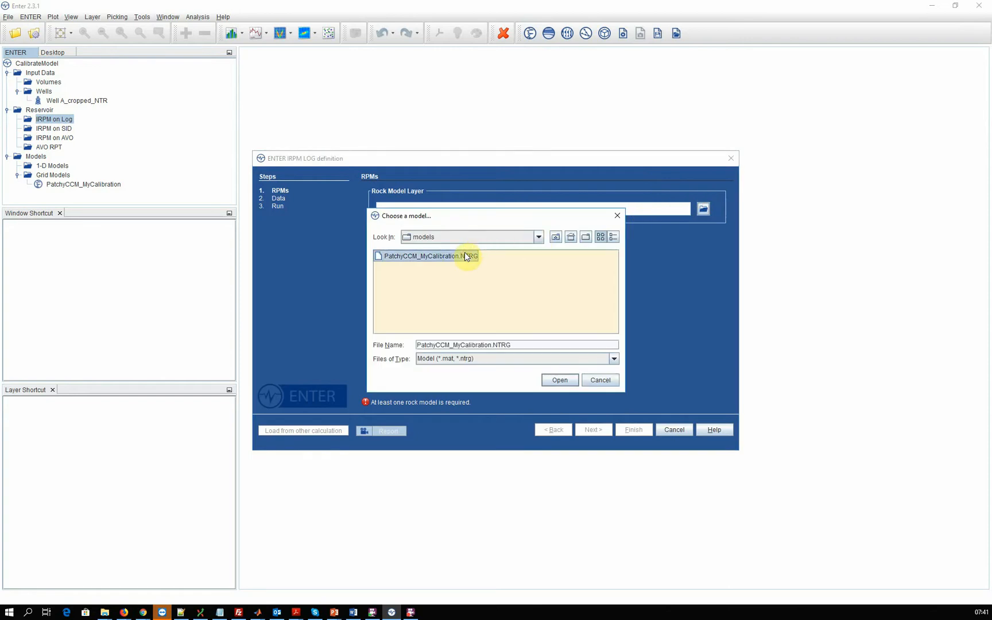
click(556, 380)
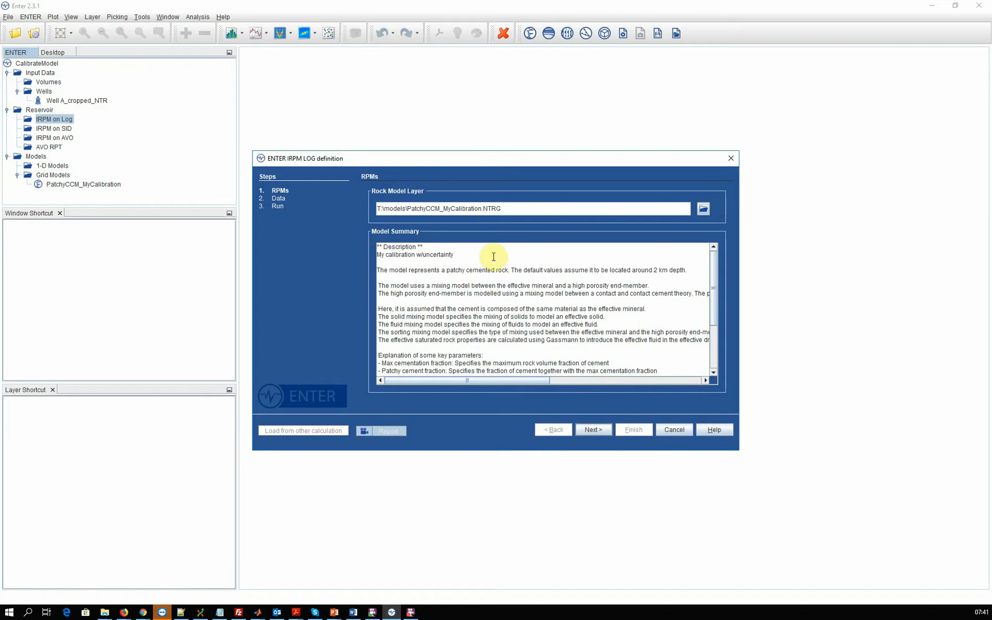
drag(492, 256, 347, 229)
scroll(408, 298, down, 3)
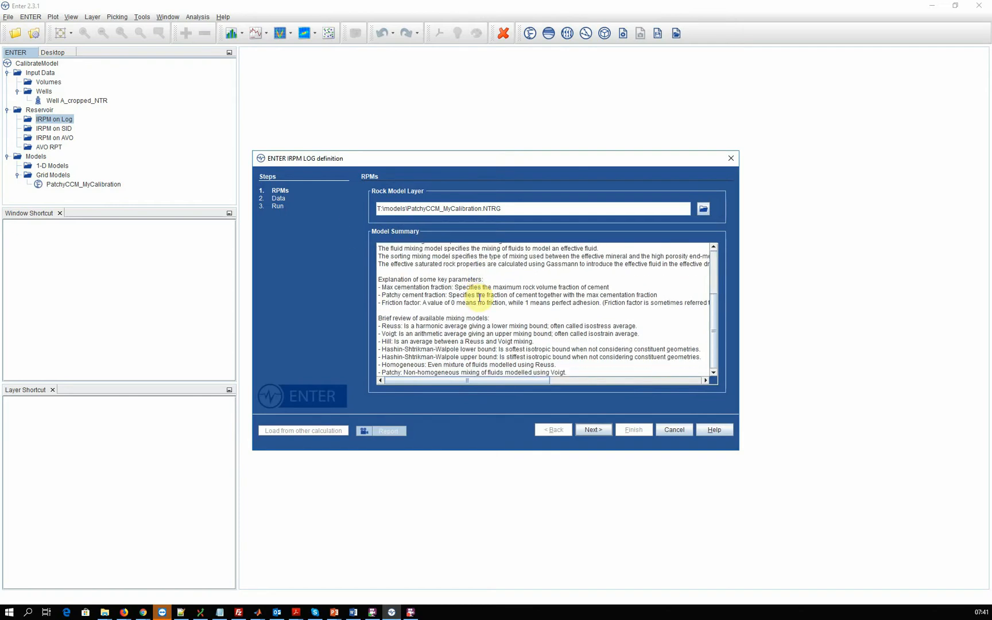
click(587, 428)
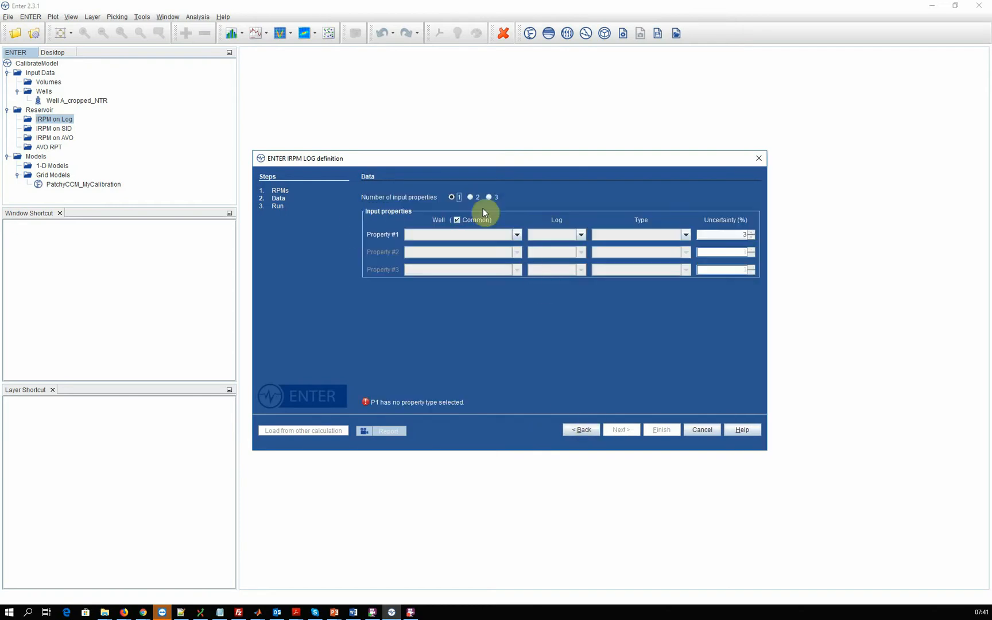
Set the number of input properties to 3 and use Well A_cropped_NTR as their common well
click(488, 197)
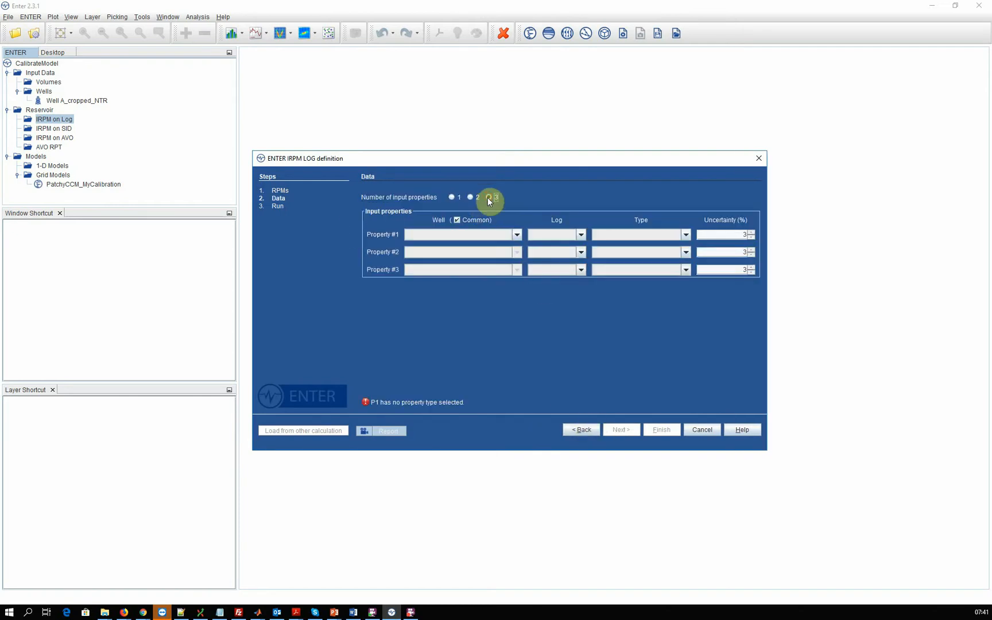
click(480, 236)
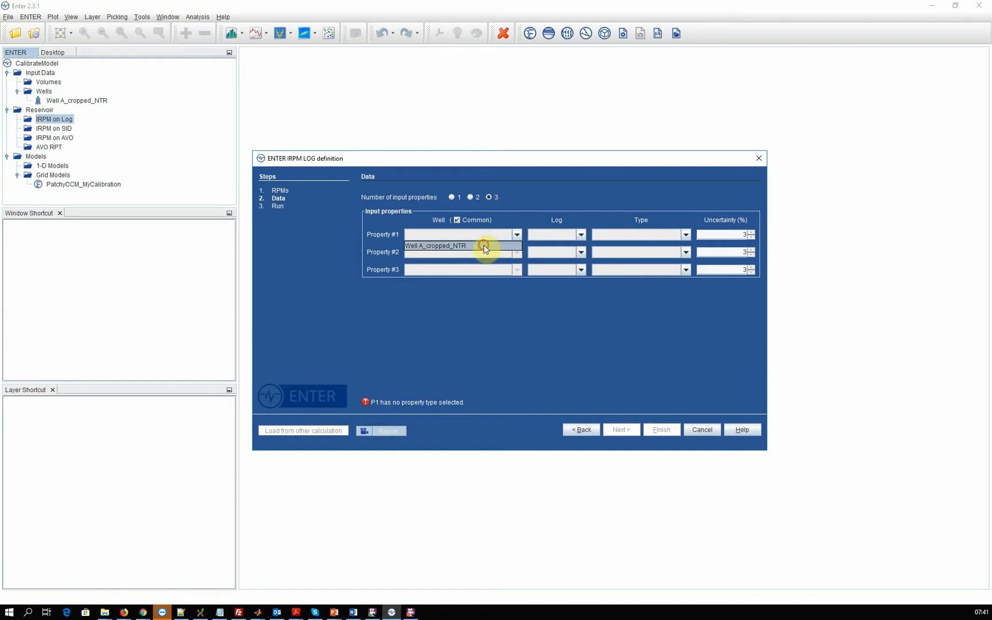
click(485, 247)
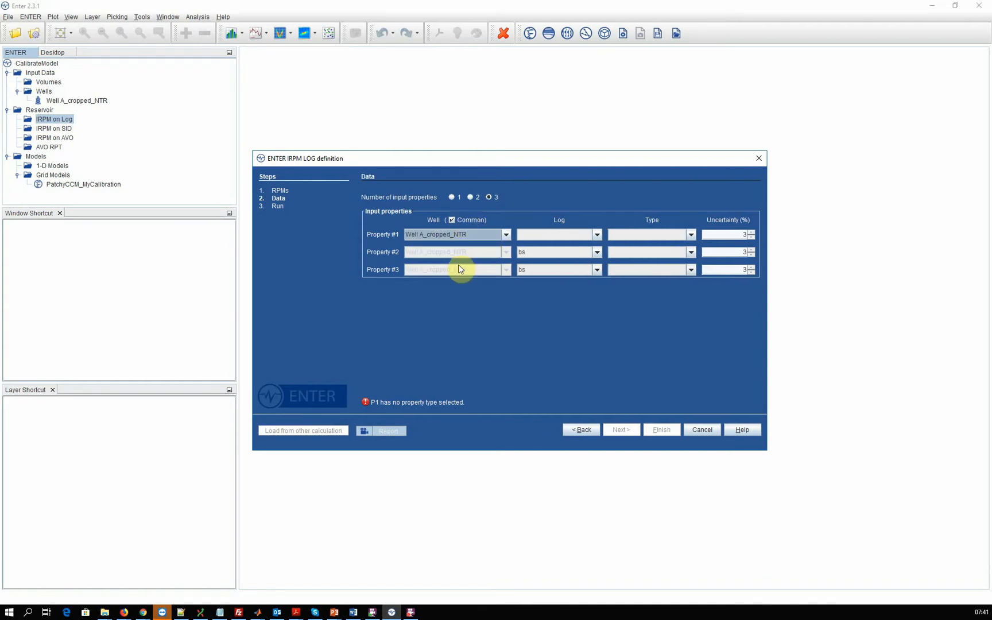
Assign the logs pai_ntr, vpvsratio_ntr and rho_ntr to properties 1, 2 and 3 respectively
click(556, 236)
scroll(554, 253, down, 4)
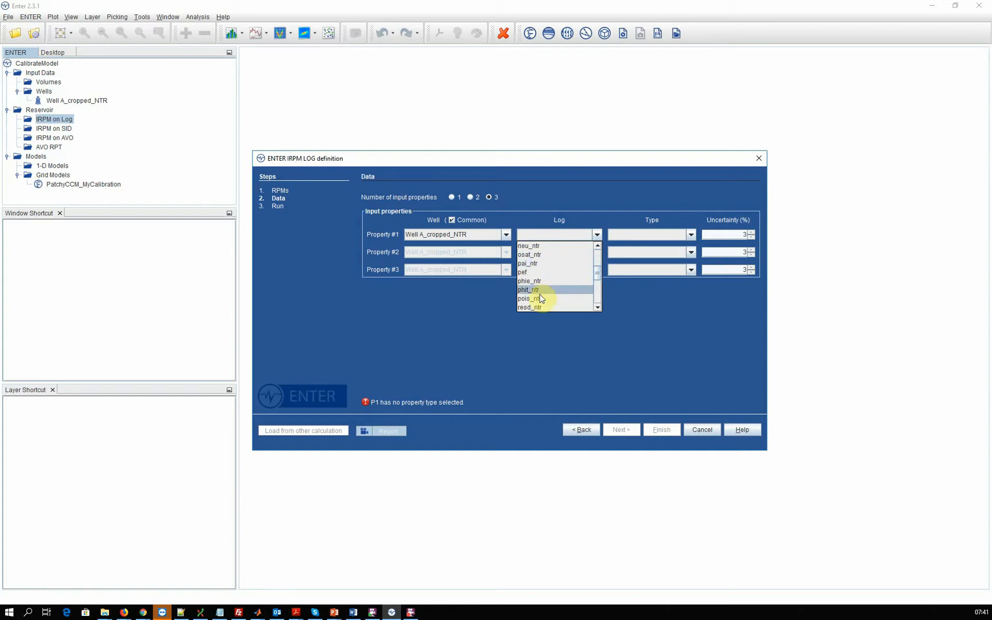
click(540, 267)
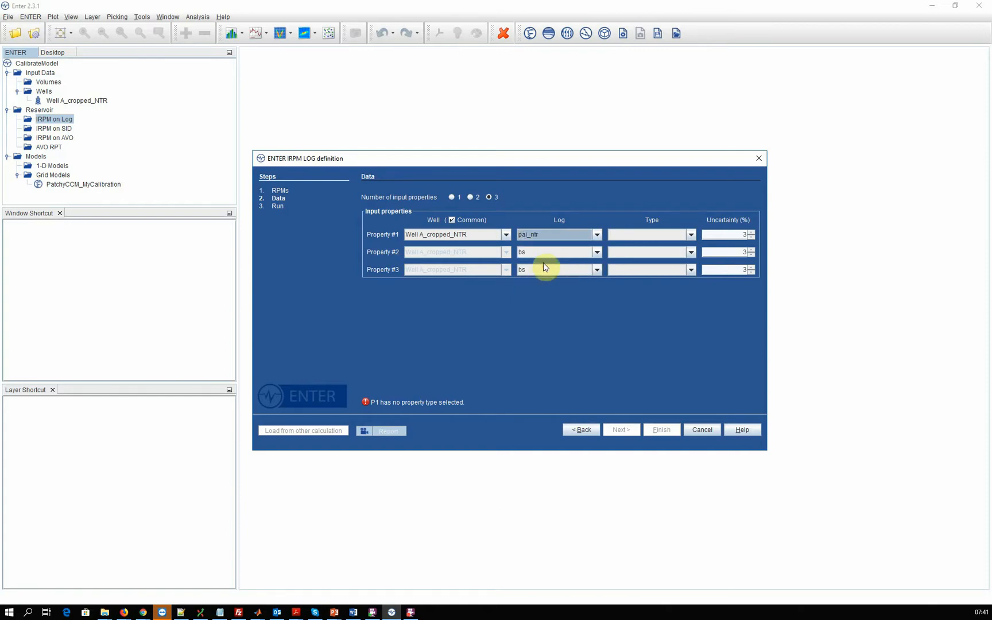
click(543, 253)
scroll(548, 276, down, 5)
scroll(547, 280, down, 3)
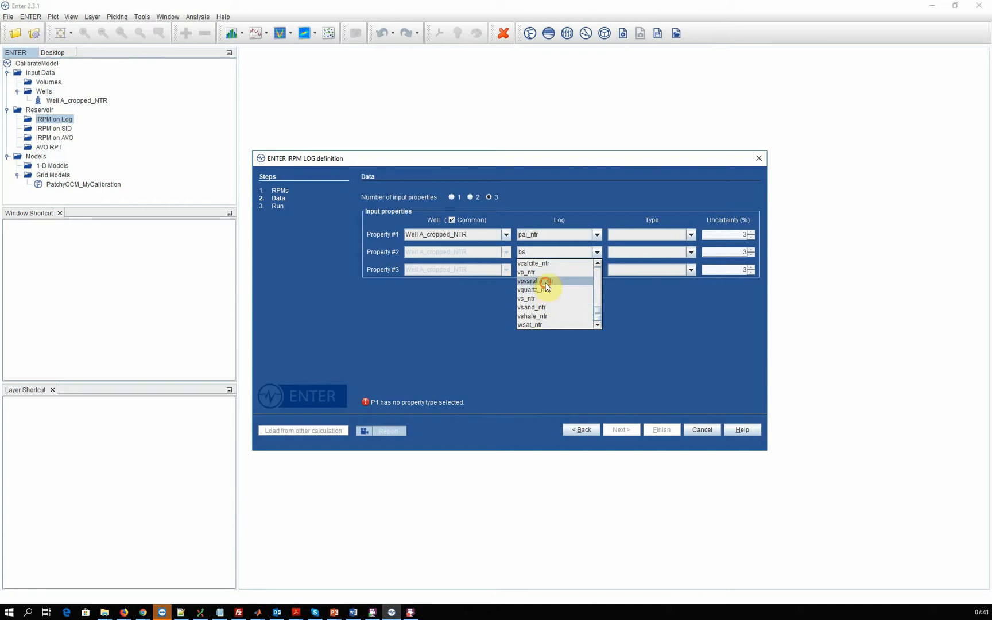
click(546, 281)
click(546, 270)
scroll(549, 287, down, 4)
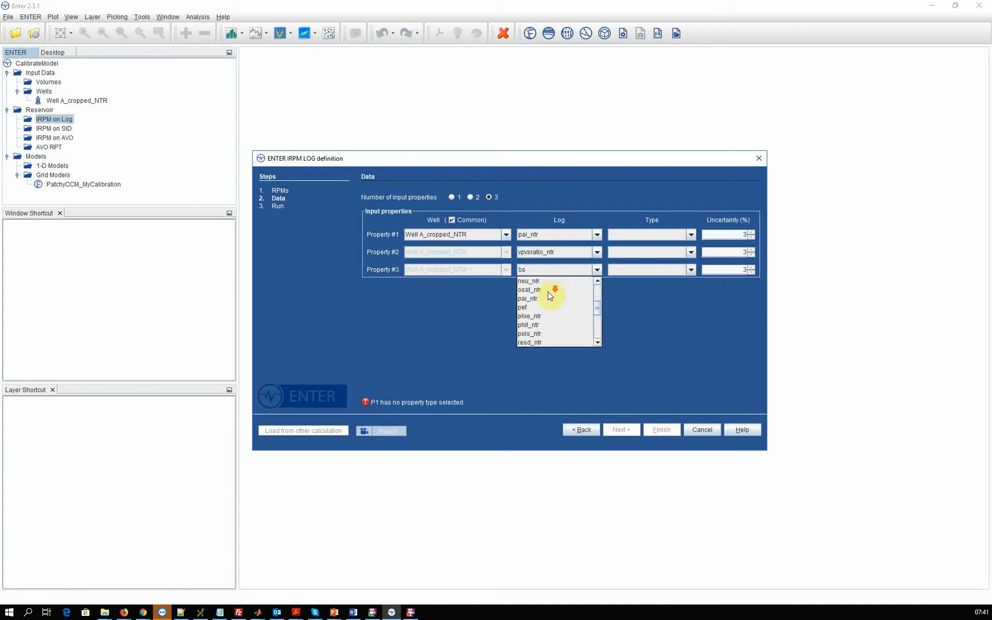
click(540, 341)
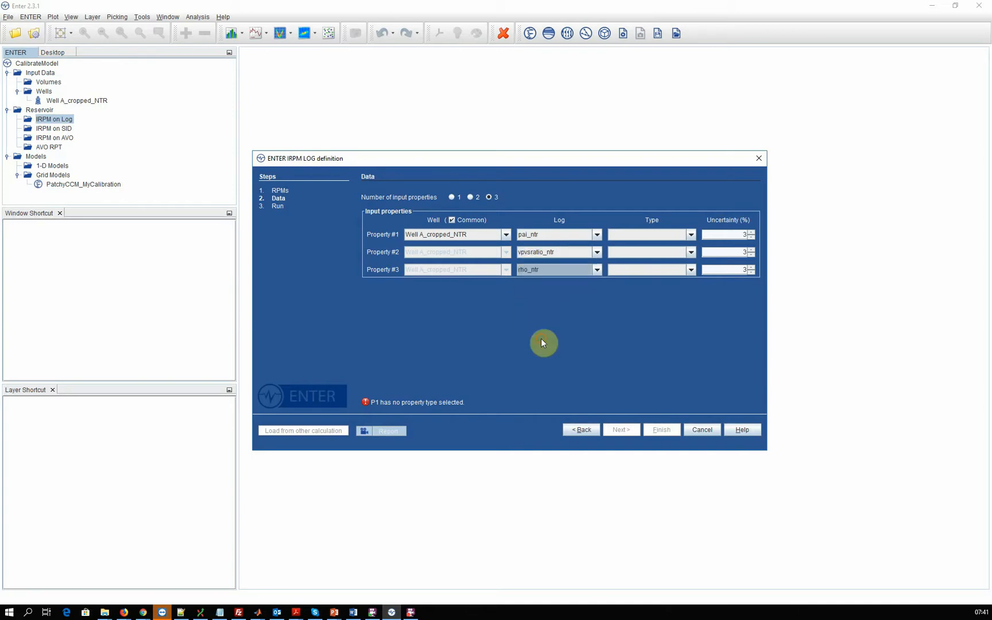
Set the property types to PAI for property 1, VpVsRatio for property 2 and Rho for property 3
click(649, 236)
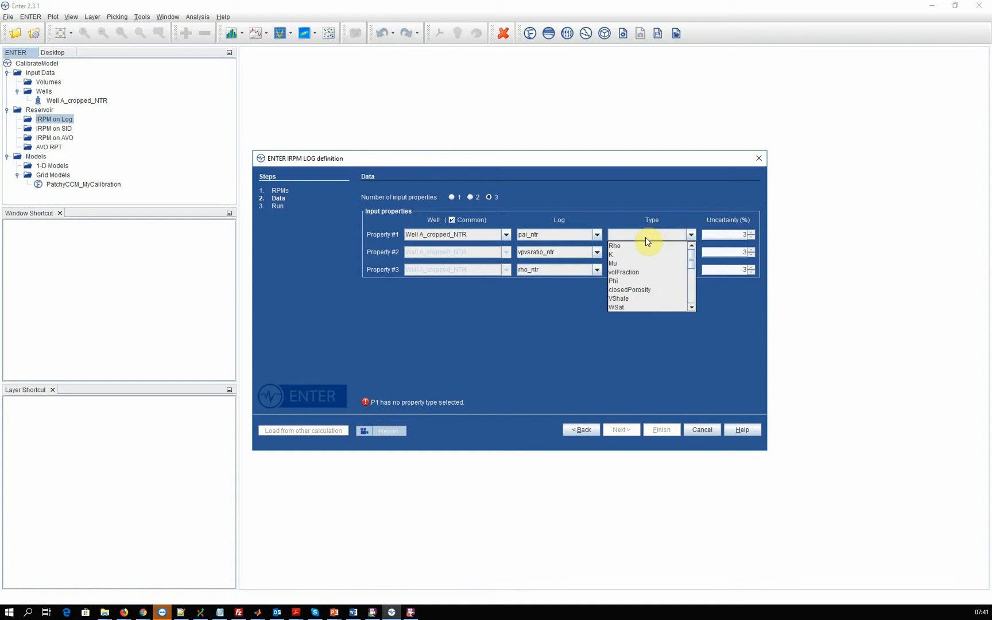
scroll(644, 285, down, 1)
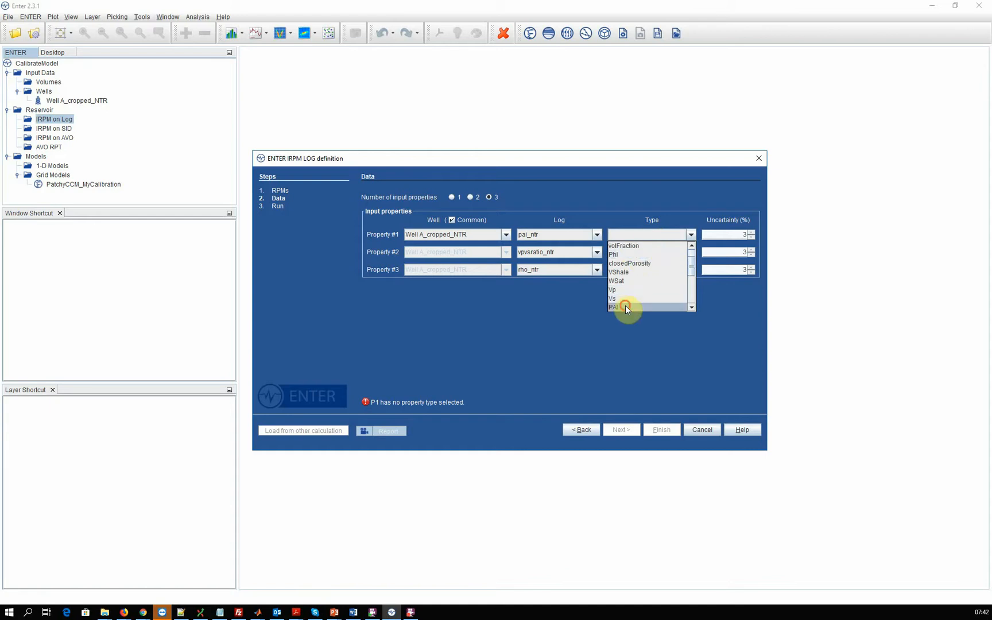
click(625, 306)
click(643, 253)
scroll(644, 299, down, 3)
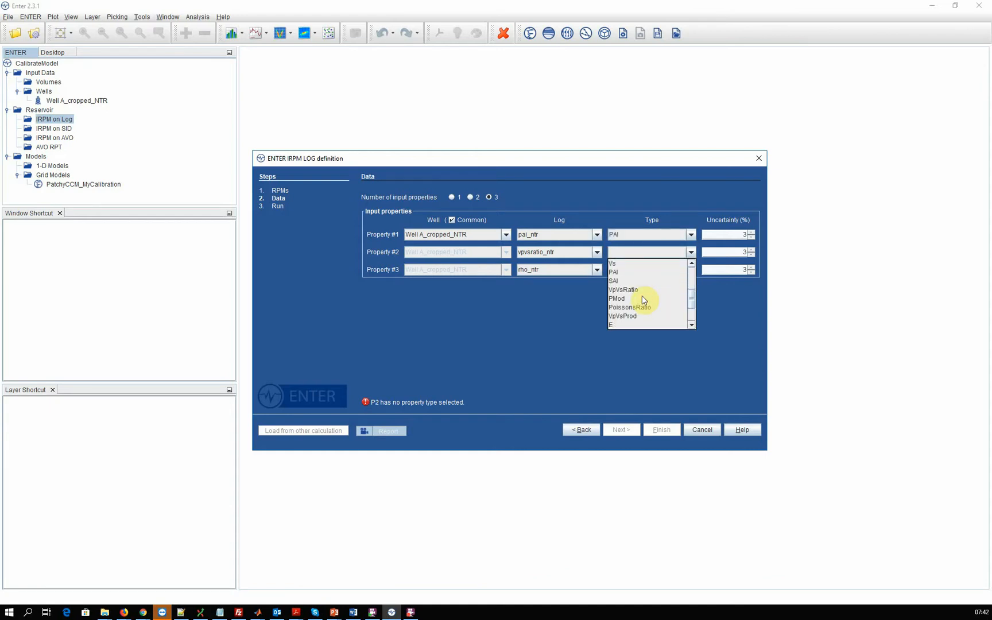
click(639, 289)
click(640, 271)
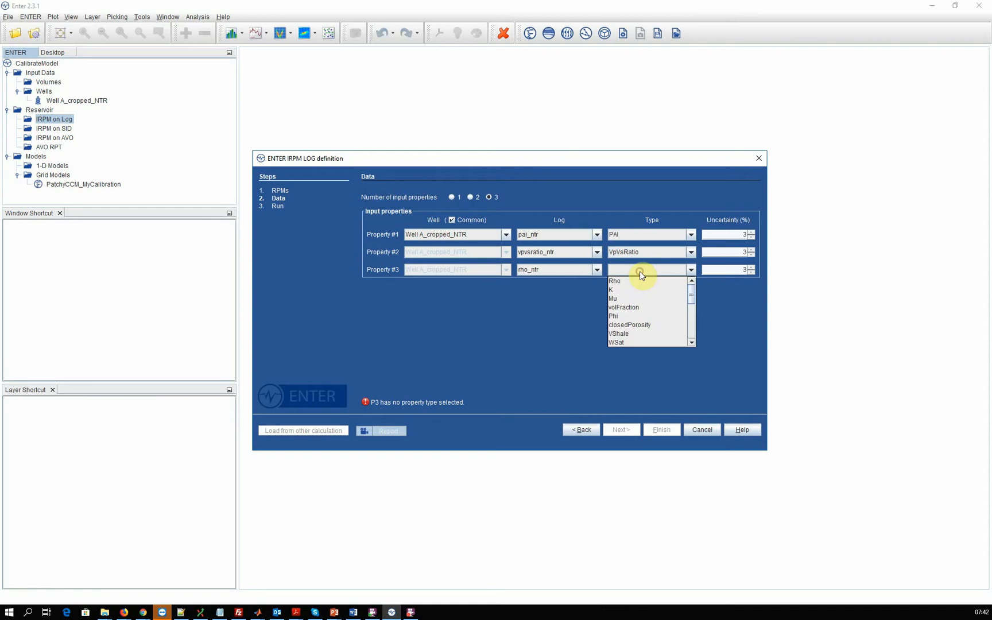
click(639, 283)
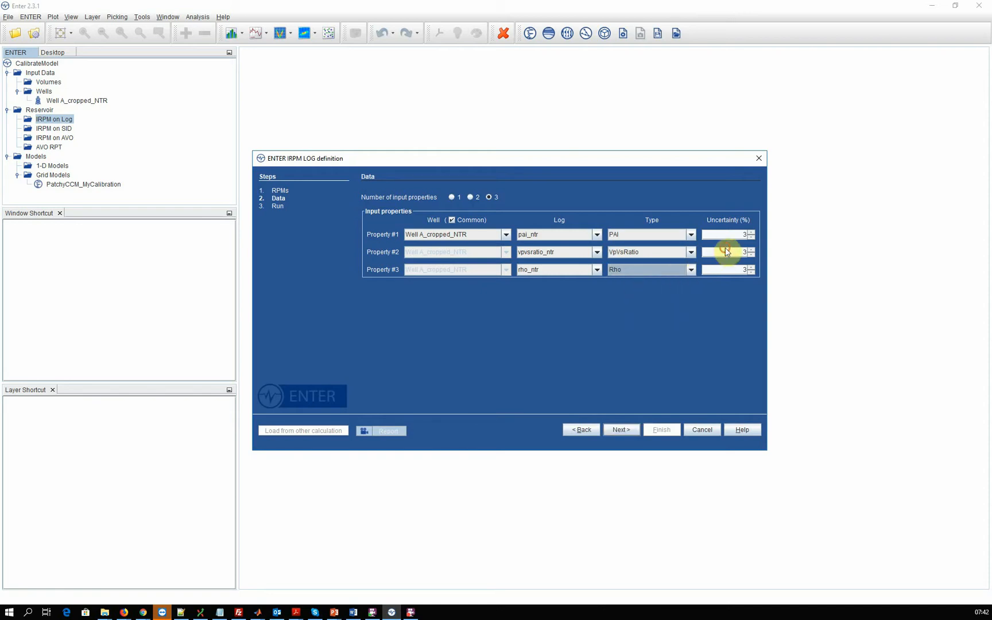
Set the VpVsRatio property's uncertainty to 6% and continue to the run settings
click(749, 252)
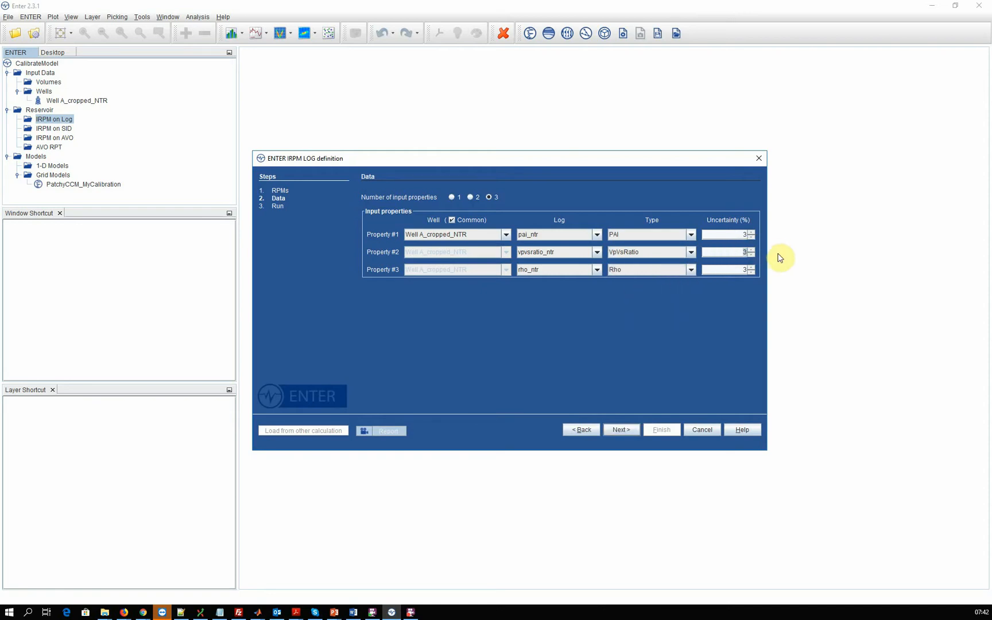
text(6)
click(620, 430)
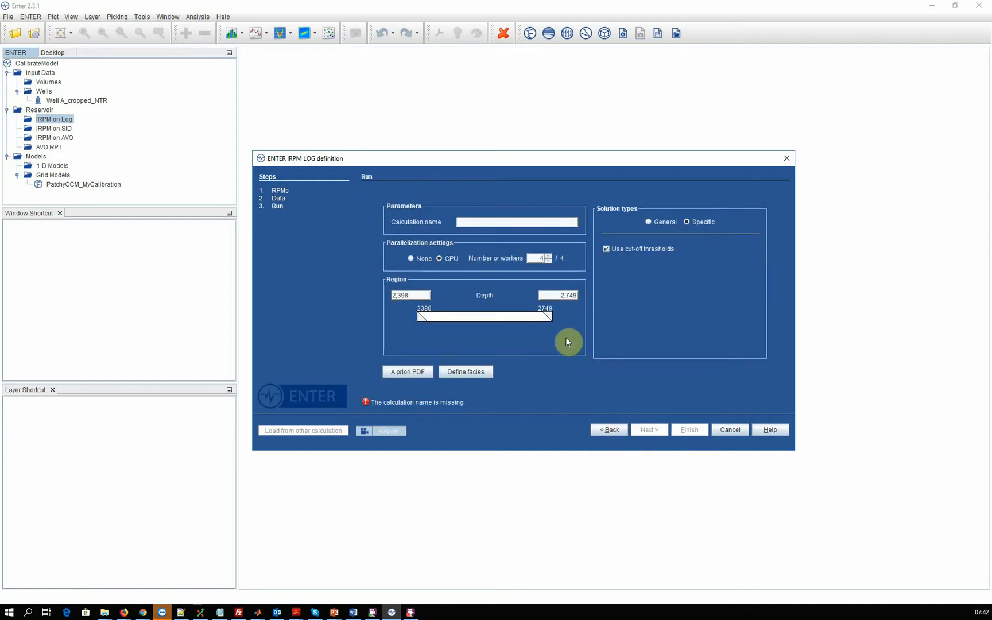
Name the calculation "AI VpVsRatio Rho Specific" and run it with CPU parallelization over the full depth region
text(AI)
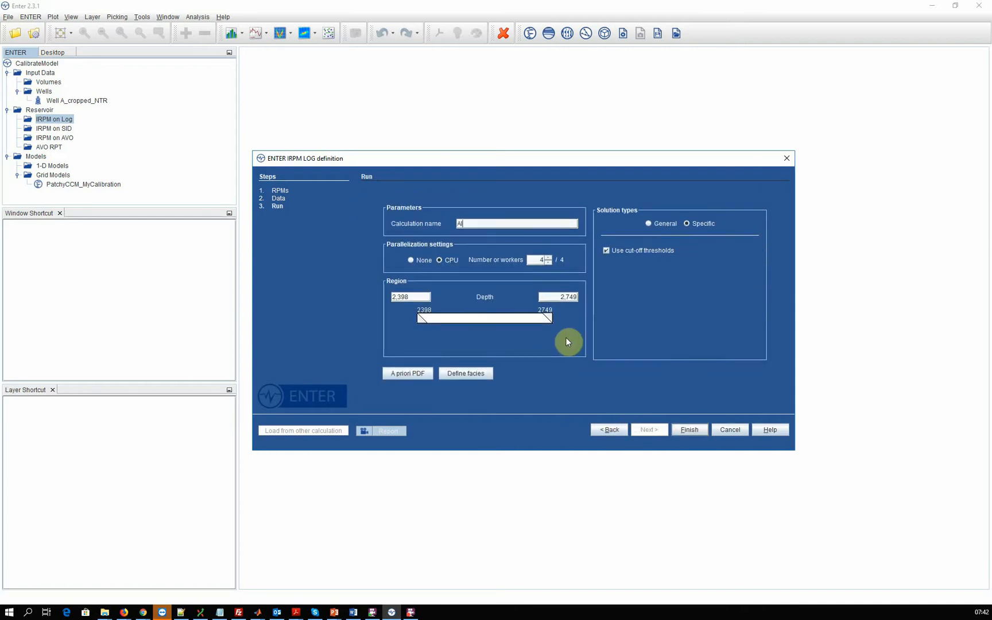
text( VpVsRatio Rho Specific)
click(449, 261)
drag(419, 319, 390, 319)
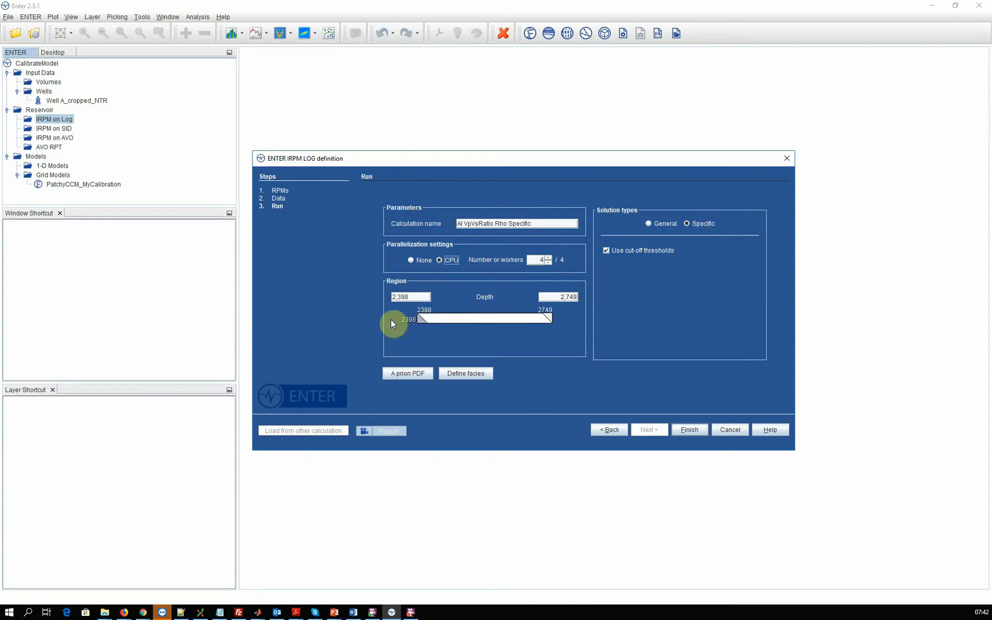
click(686, 431)
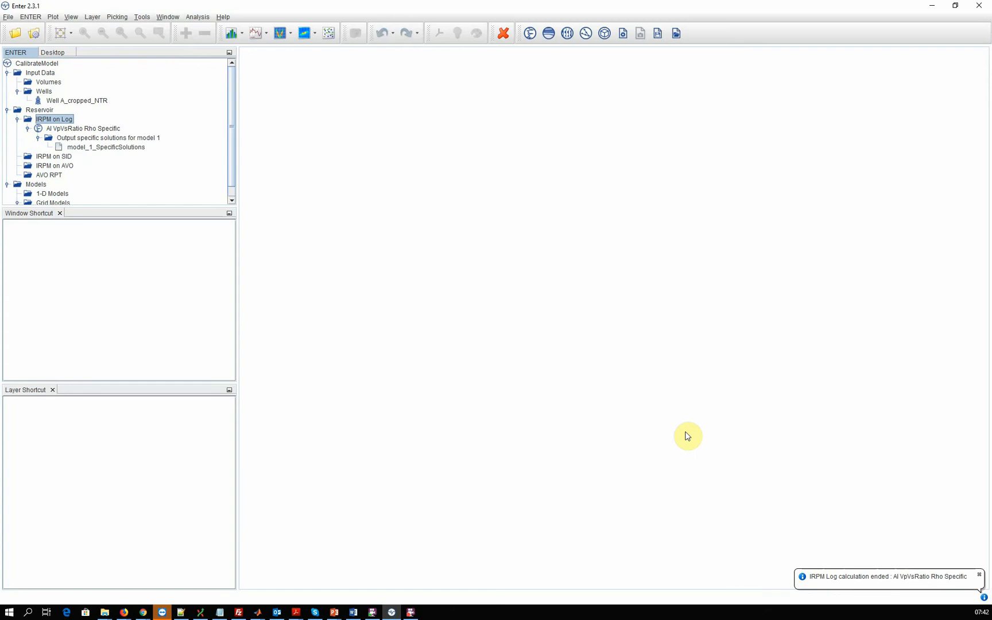
Reopen the AI VpVsRatio Rho Specific calculation for editing and switch its solution type to General in the run settings
click(71, 150)
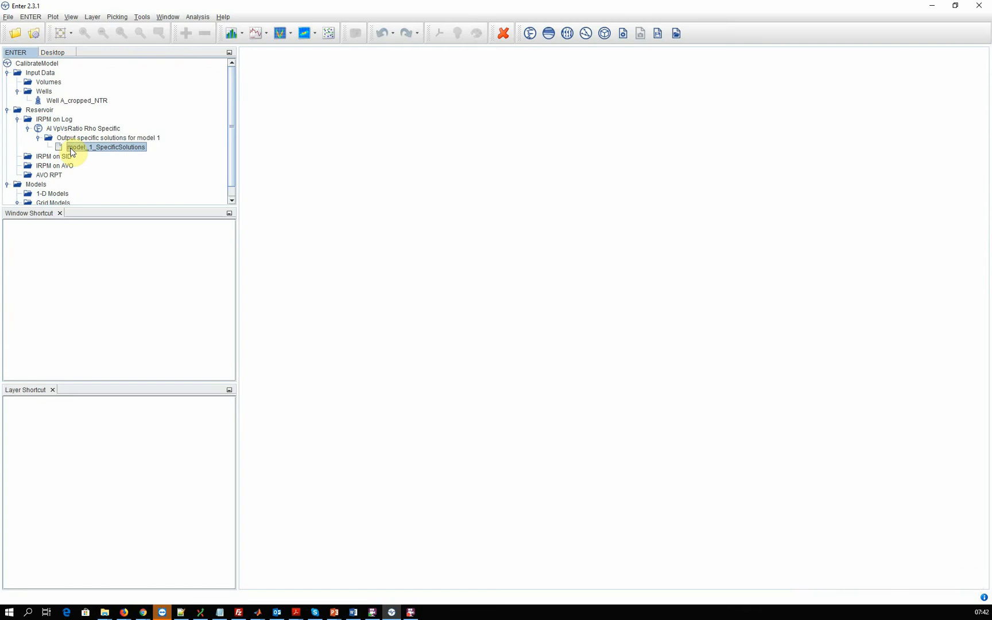
click(67, 120)
right_click(94, 131)
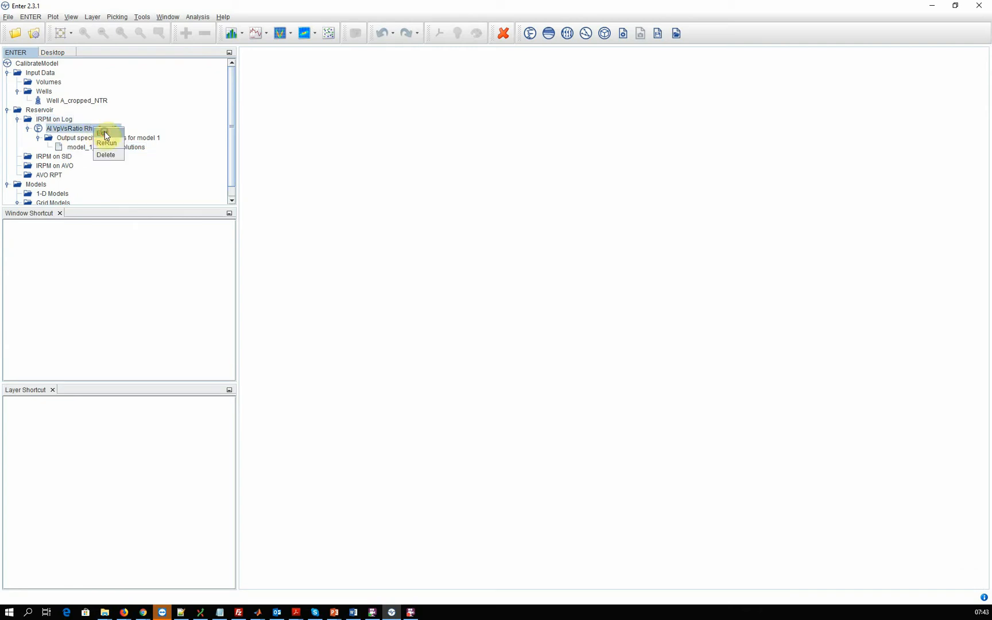
click(103, 134)
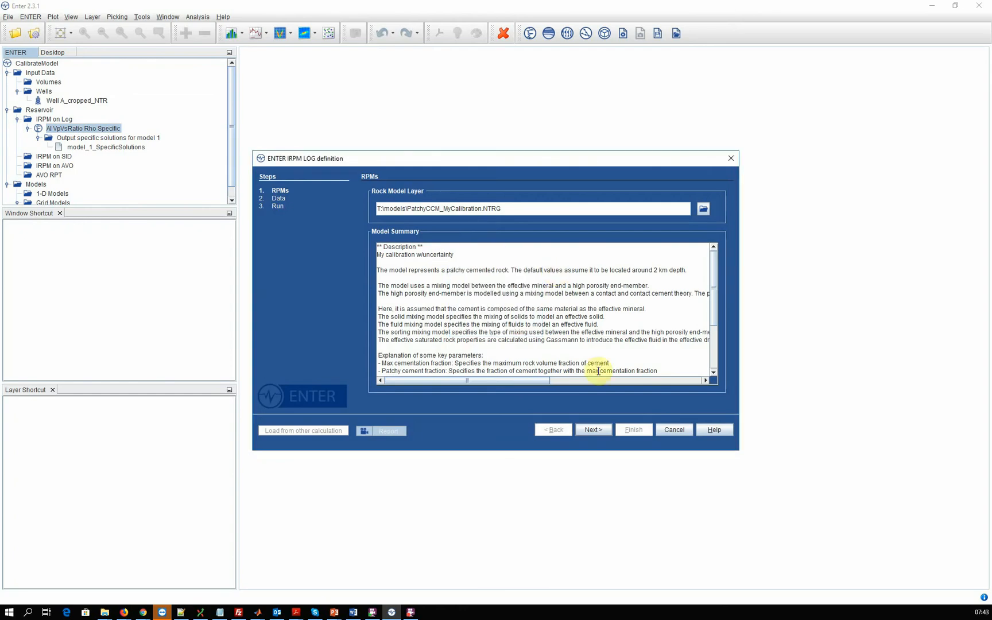
click(601, 430)
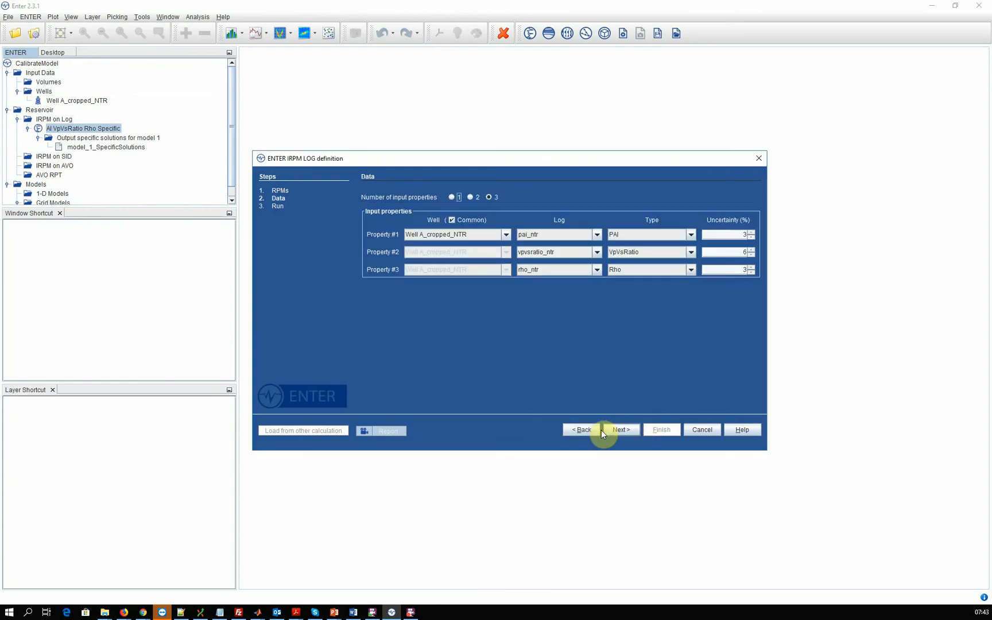
click(630, 431)
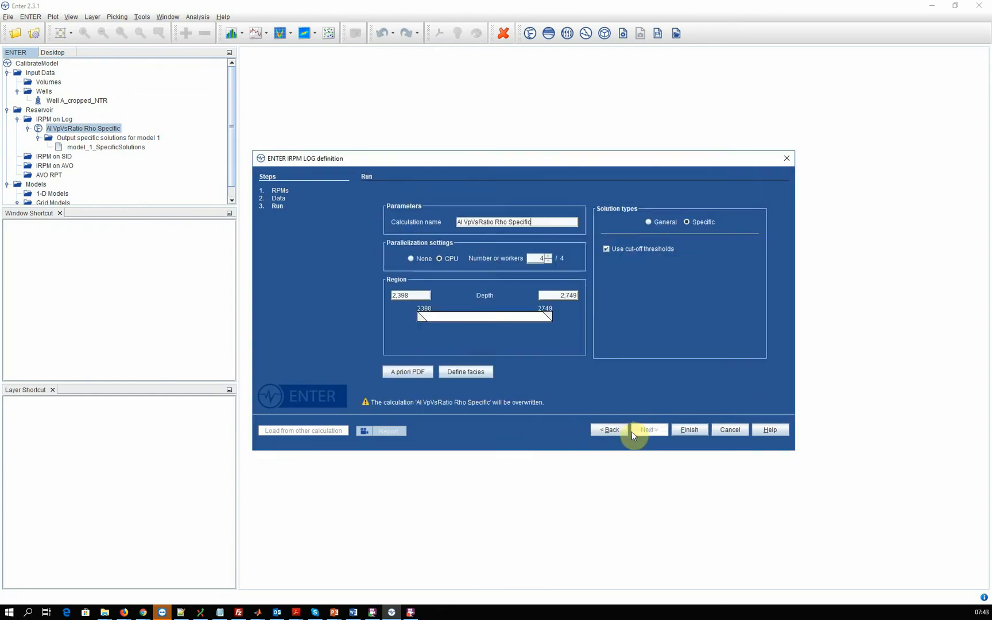
click(658, 220)
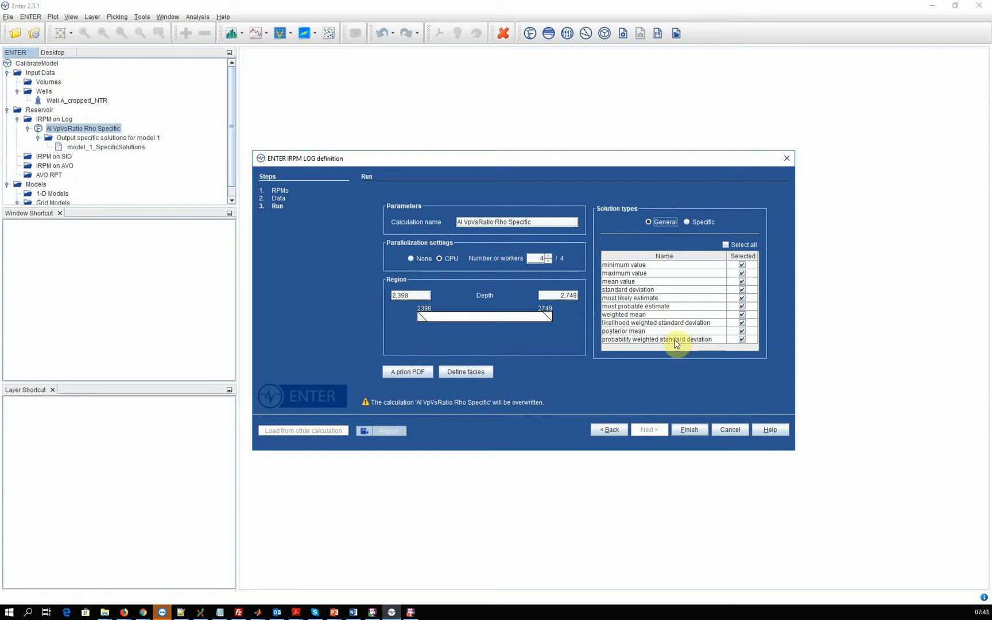
Change "Specific" to "General" in the calculation name and add a water saturation a priori PDF with its default values
click(515, 221)
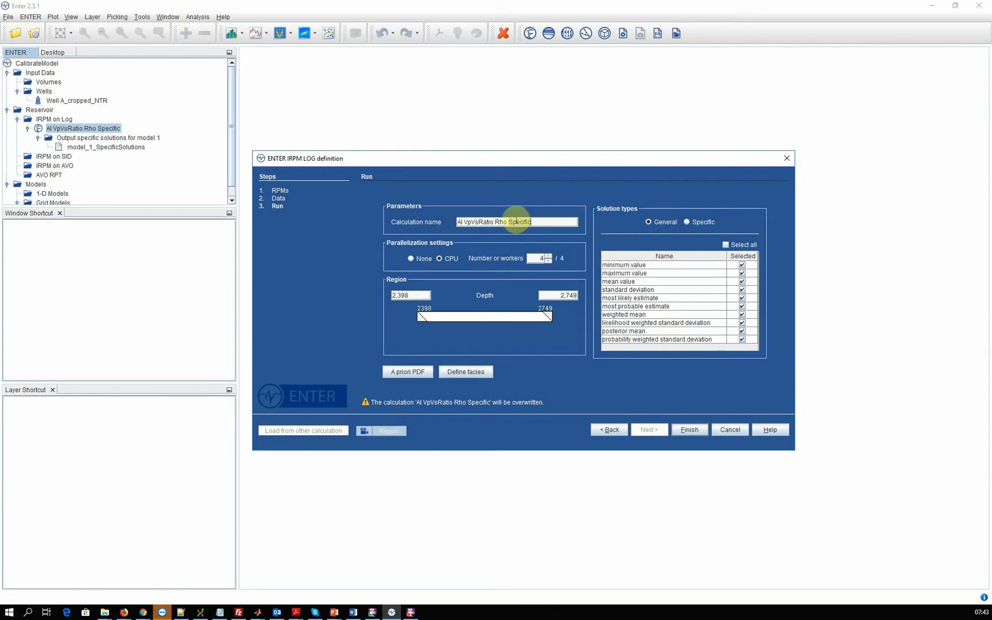
text(General)
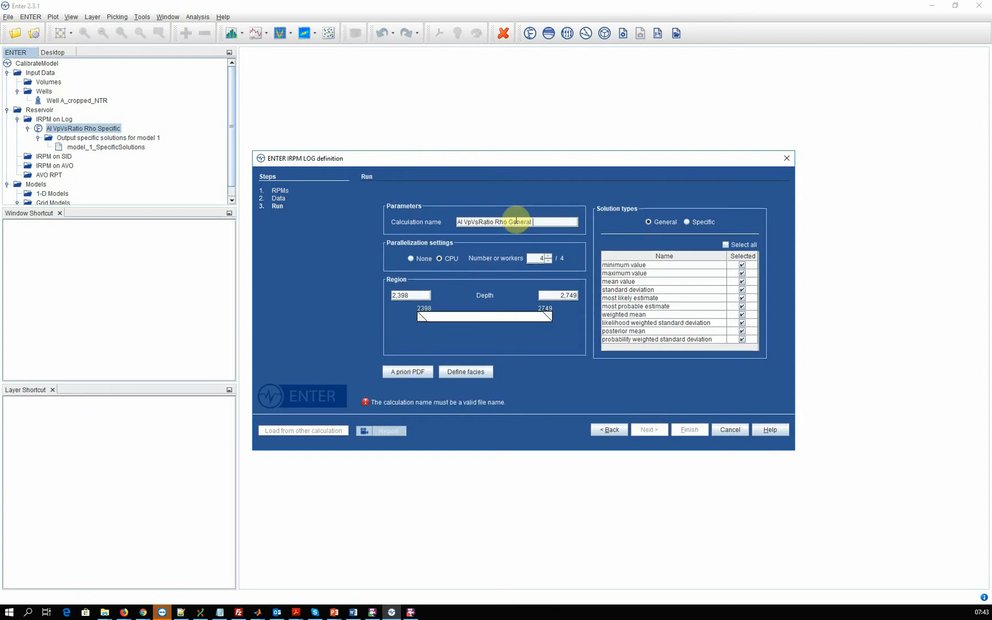
click(402, 374)
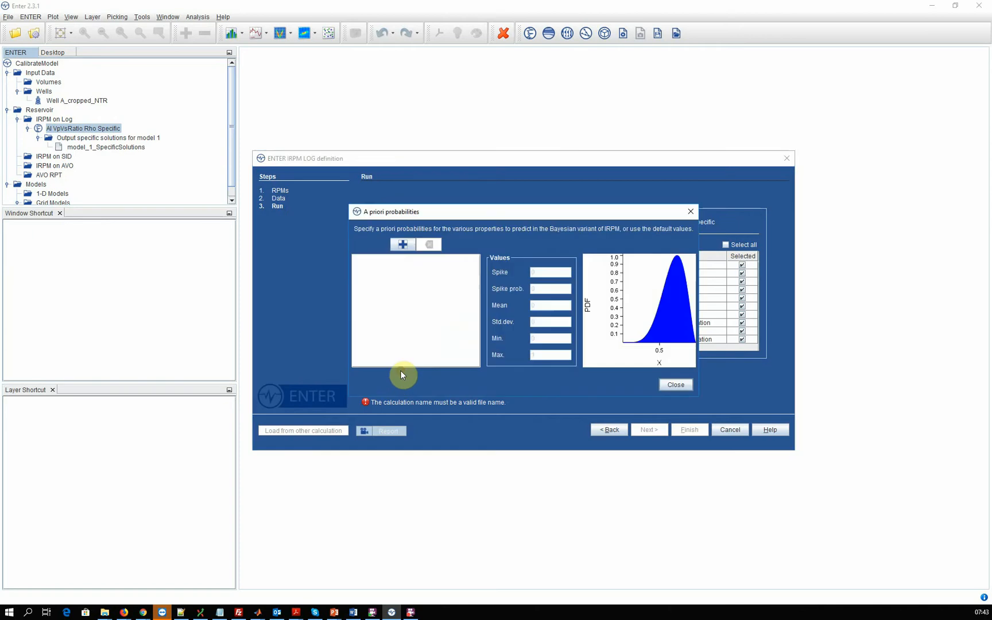
click(403, 244)
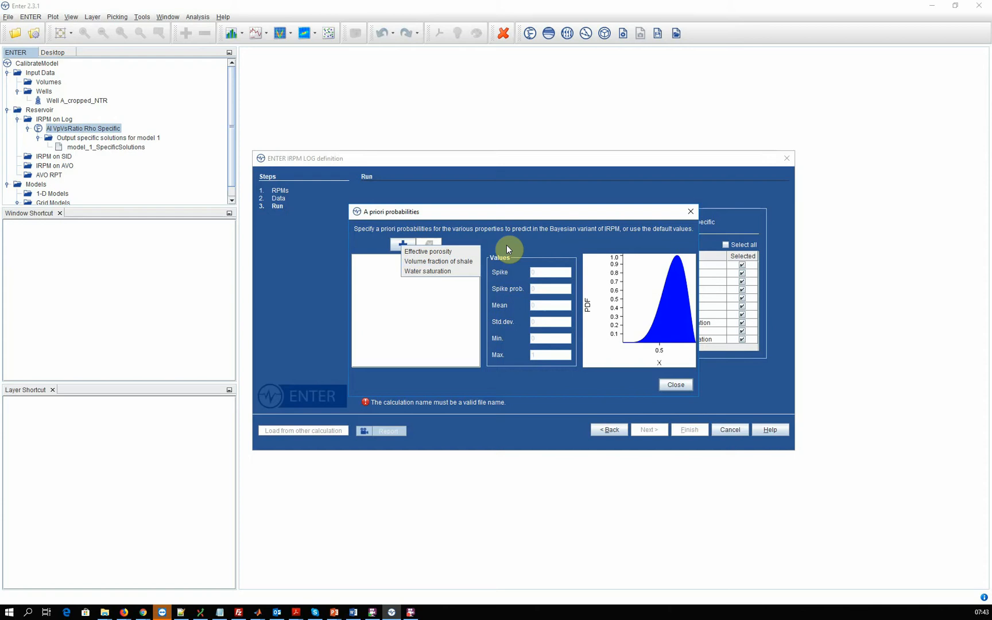
click(408, 271)
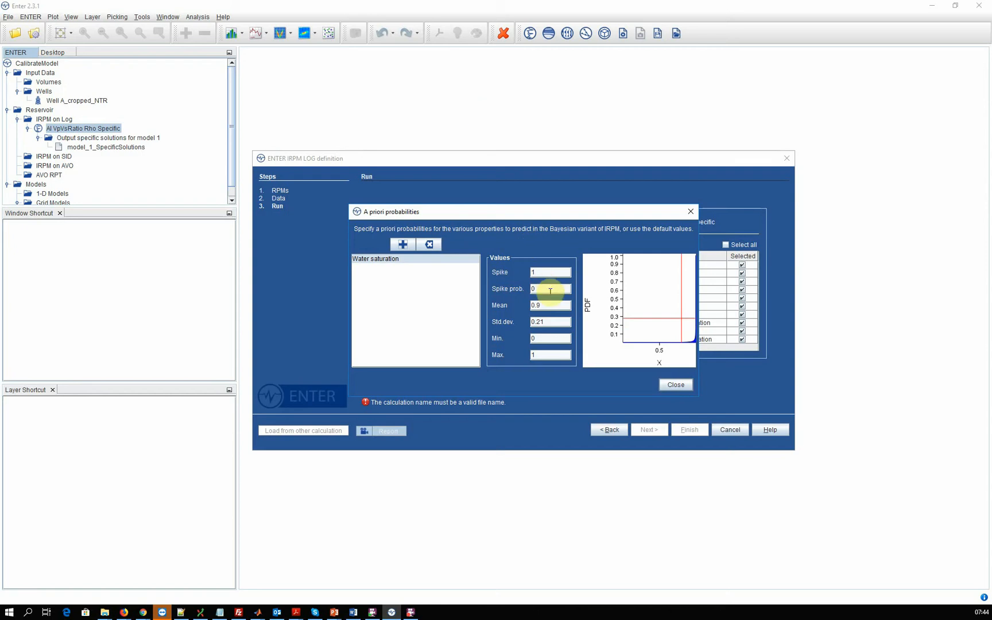
click(676, 385)
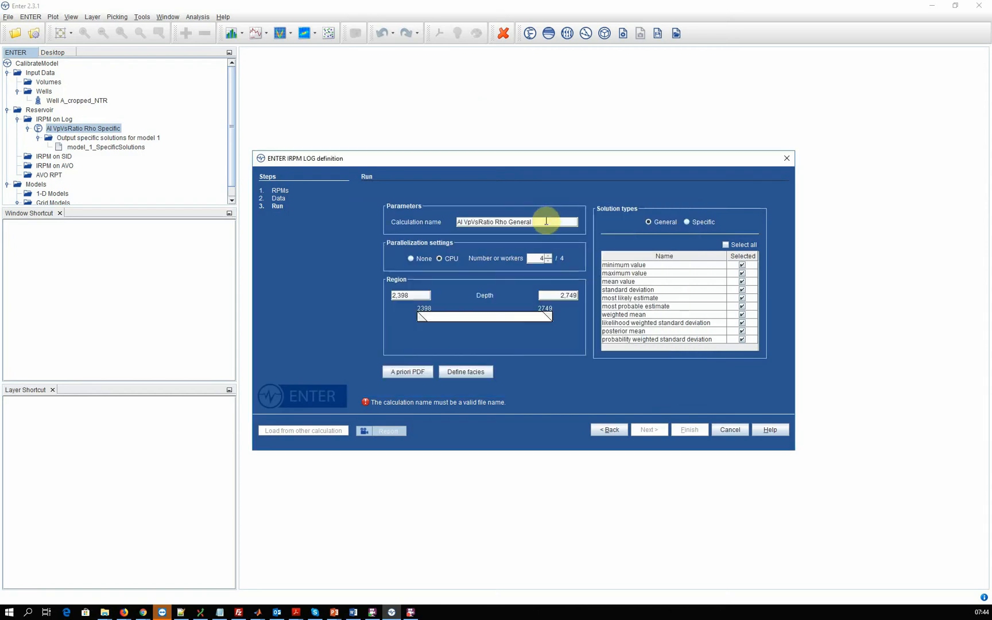
Complete the calculation name as "AI VpVsRatio Rho General a priori WSat" and run the calculation
text(a priori WSat)
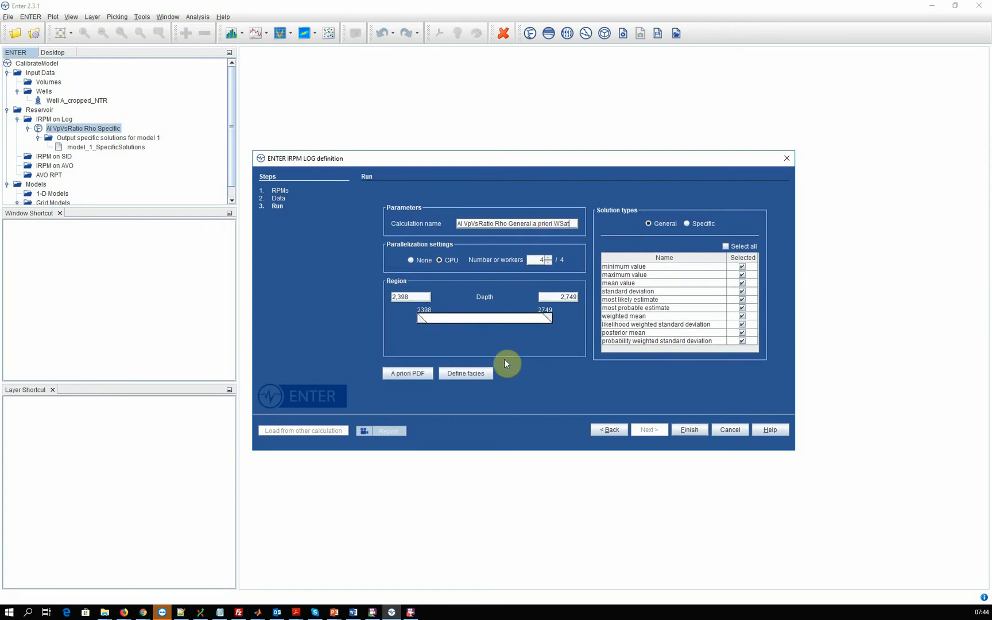
click(687, 430)
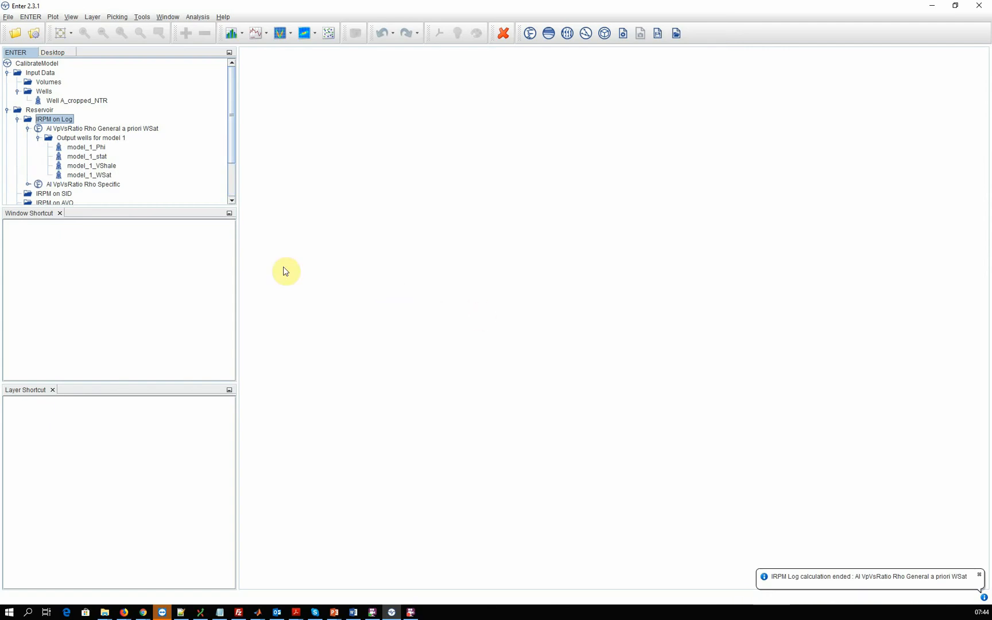
Reopen the AI VpVsRatio Rho Specific calculation for editing and reduce its number of input properties to 2
click(100, 186)
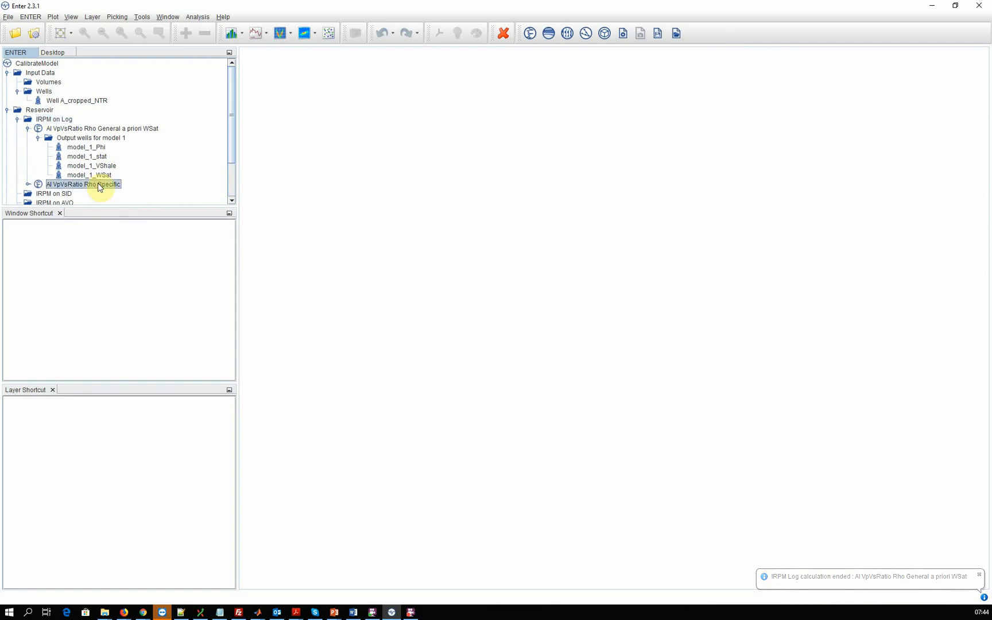
right_click(100, 185)
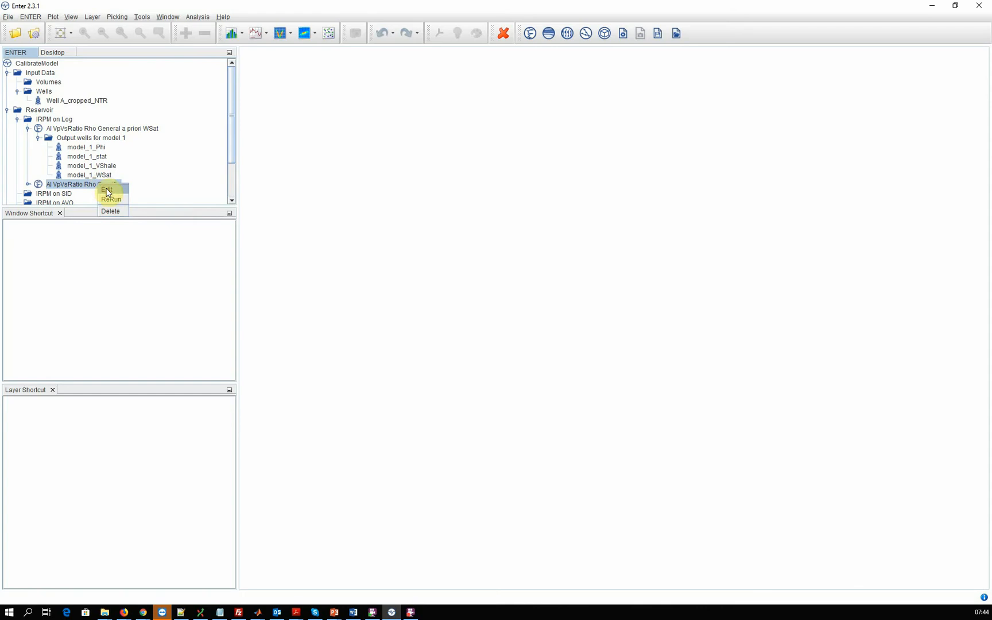
click(107, 191)
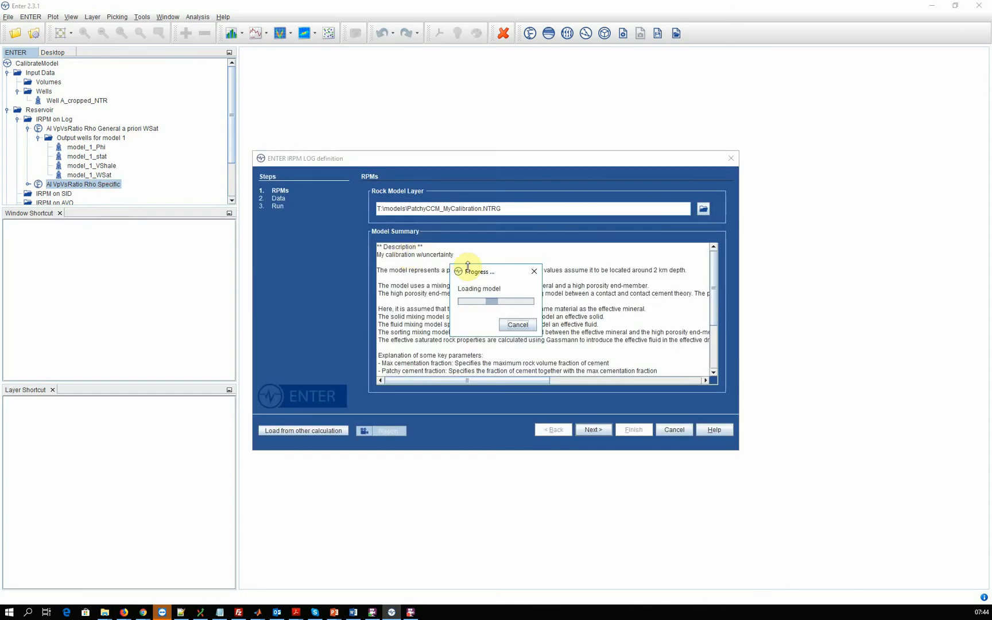
click(594, 428)
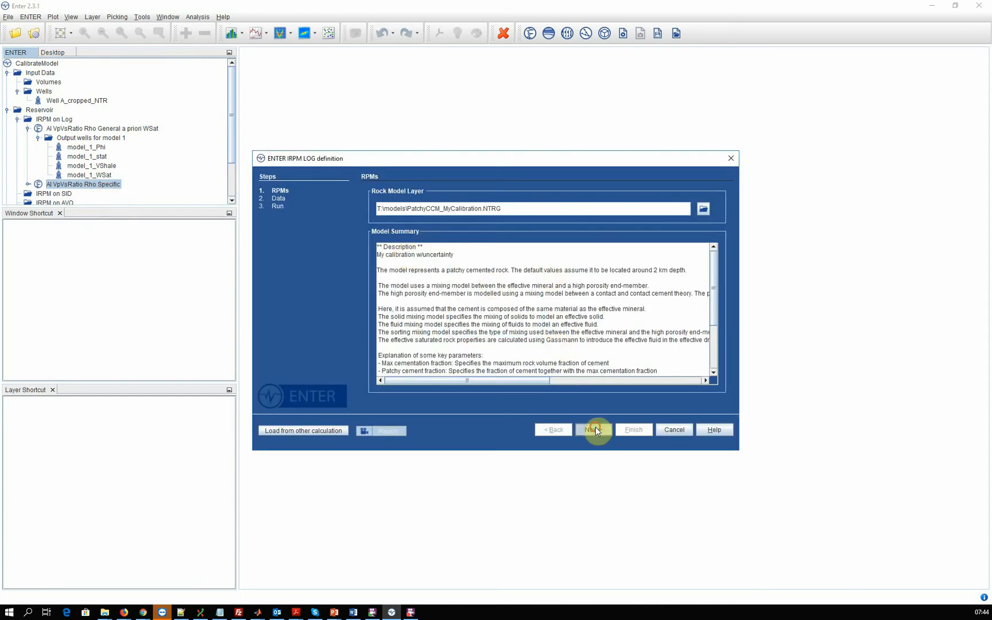
click(470, 196)
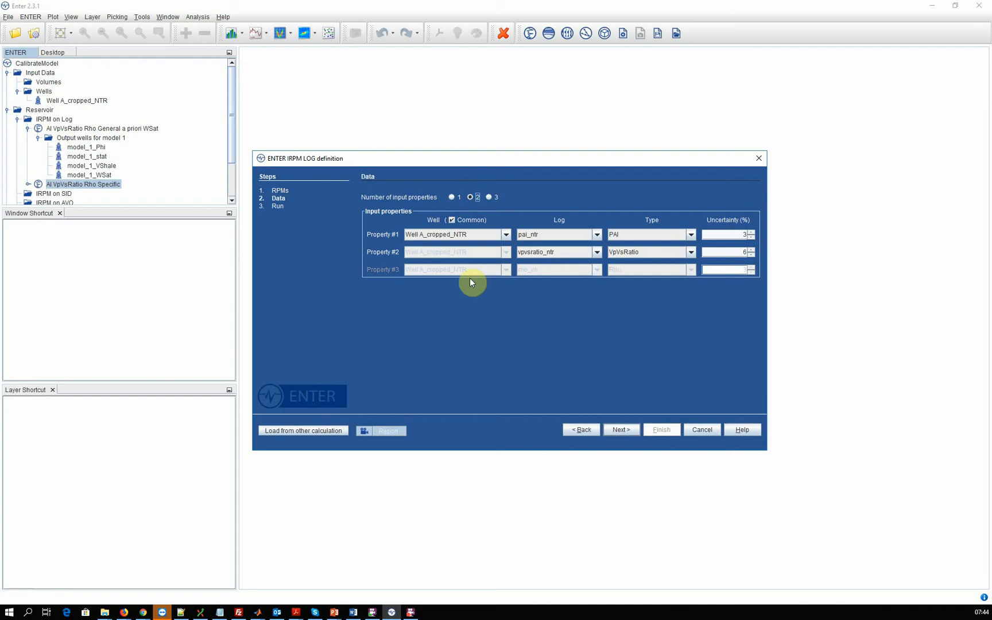
click(622, 430)
Remove "Rho" from the calculation name, leaving "AI VpVsRatio Specific", and run the calculation
double_click(504, 222)
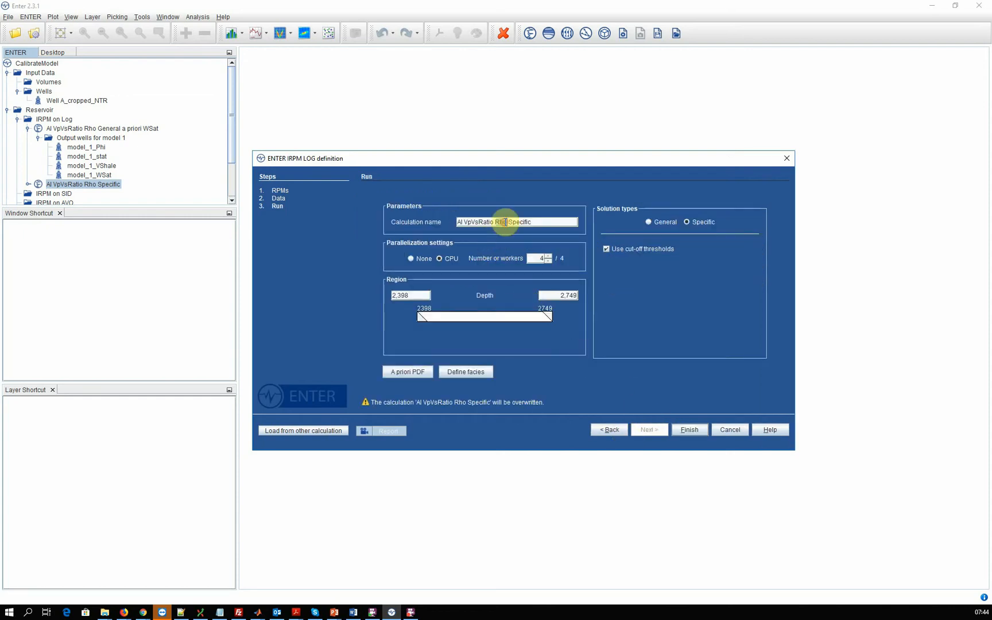
key(BackSpace)
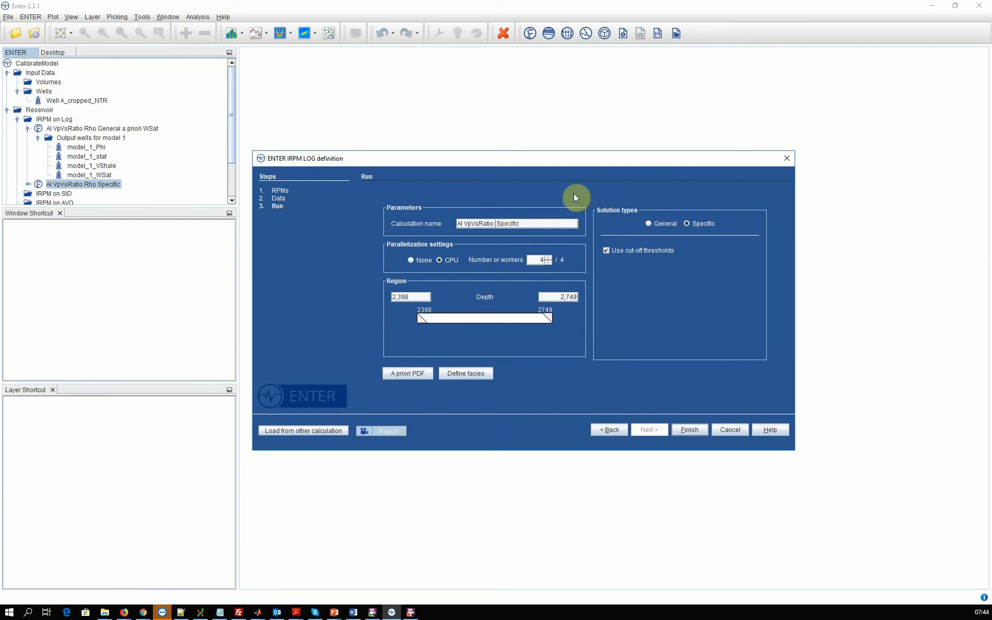
click(683, 431)
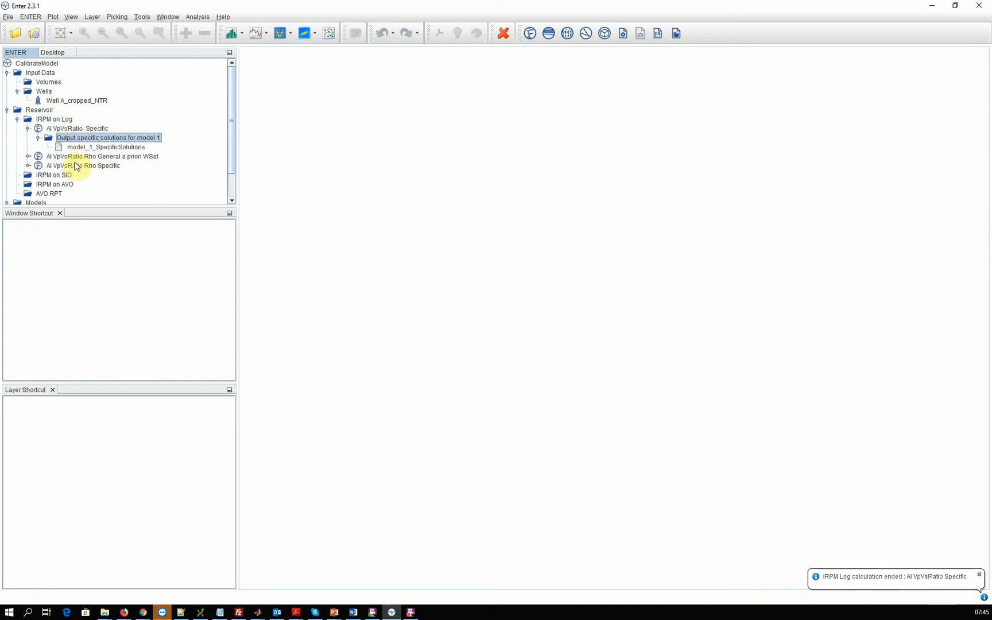
Reopen the AI VpVsRatio Rho General a priori WSat calculation for editing and reduce its number of input properties to 2
click(77, 159)
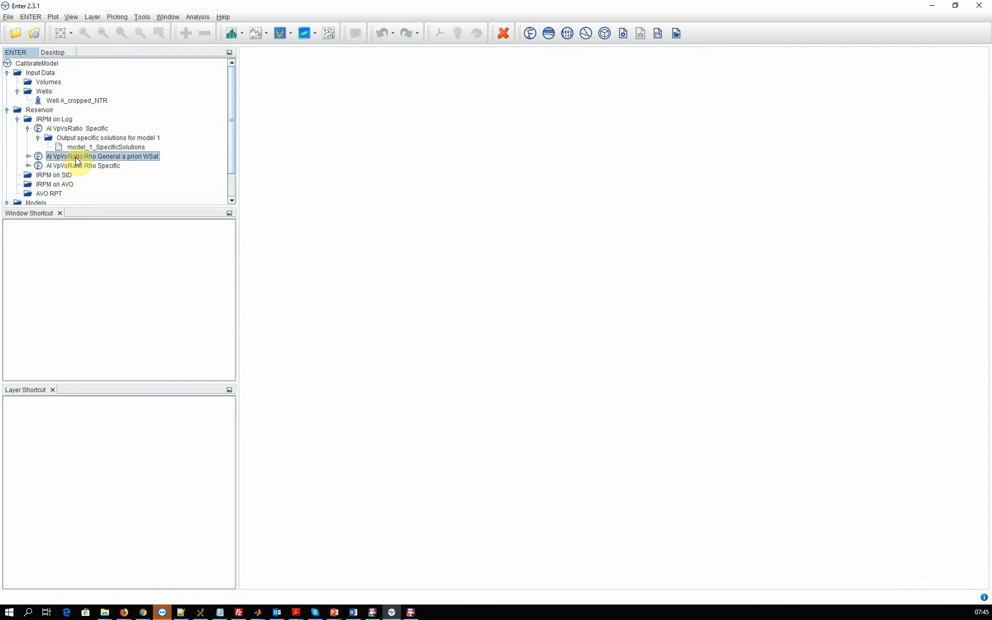
right_click(77, 160)
click(101, 170)
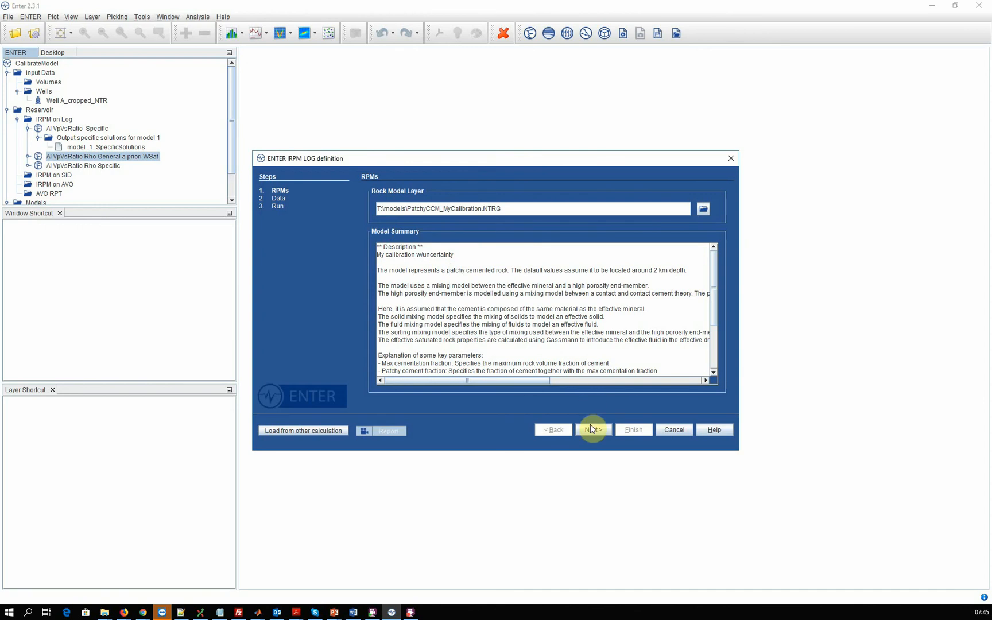
click(591, 429)
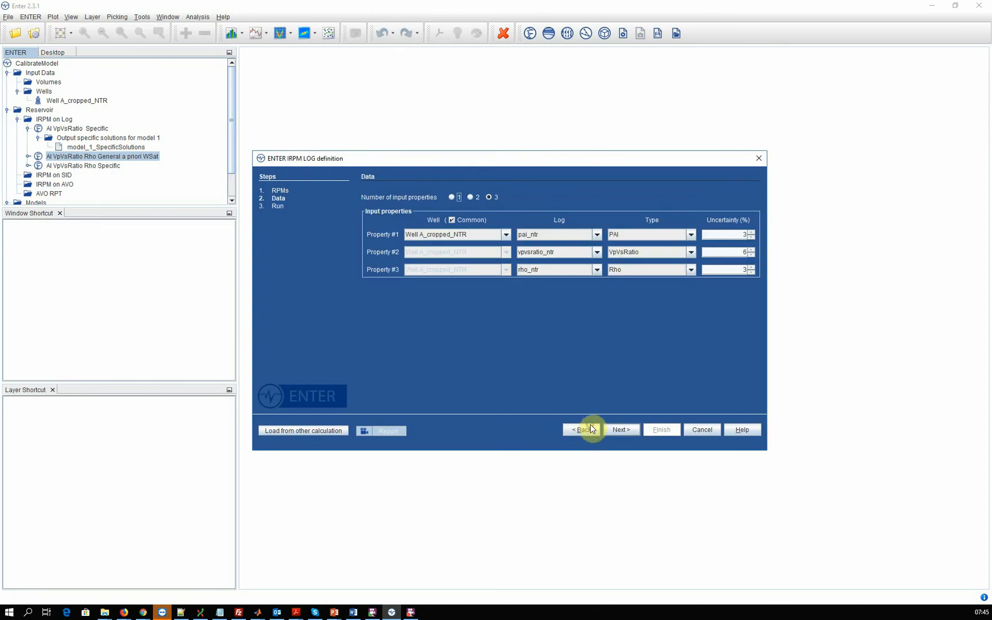
click(474, 196)
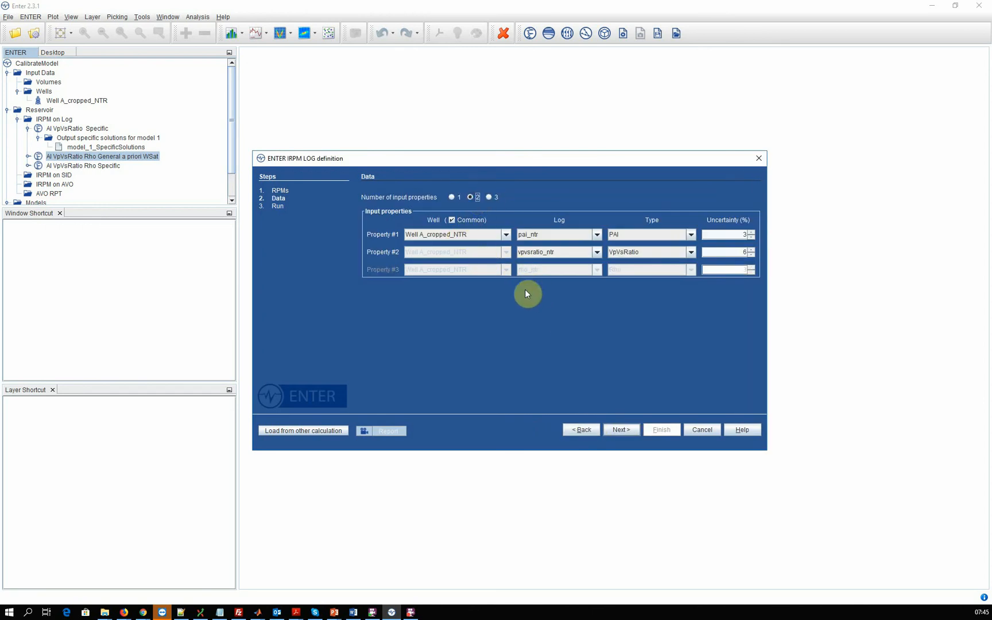
click(626, 431)
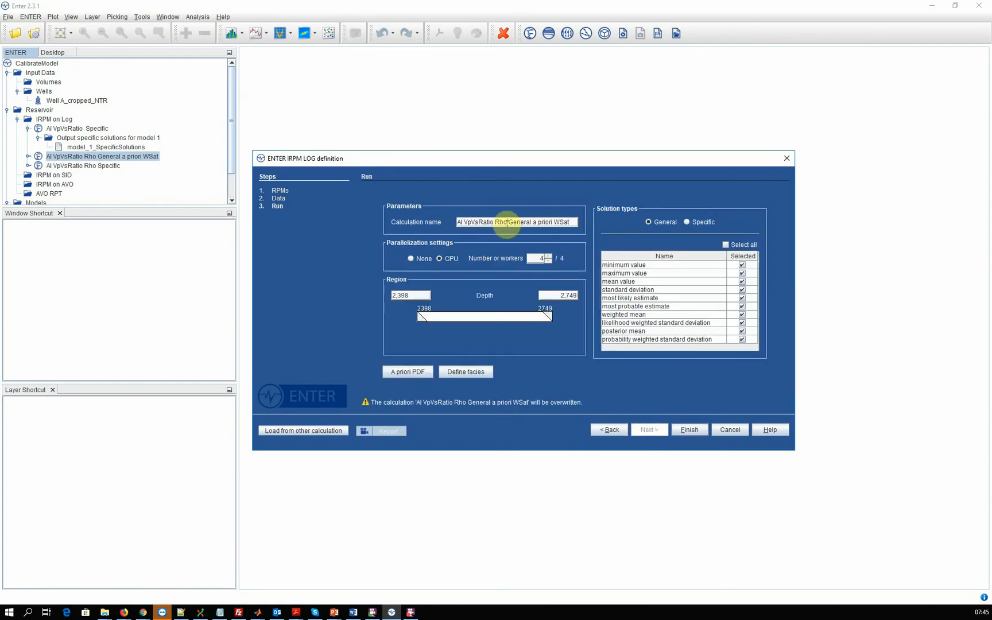
Rename the calculation "AI VpVsRatio General a priori WSat" and run it
key(BackSpace)
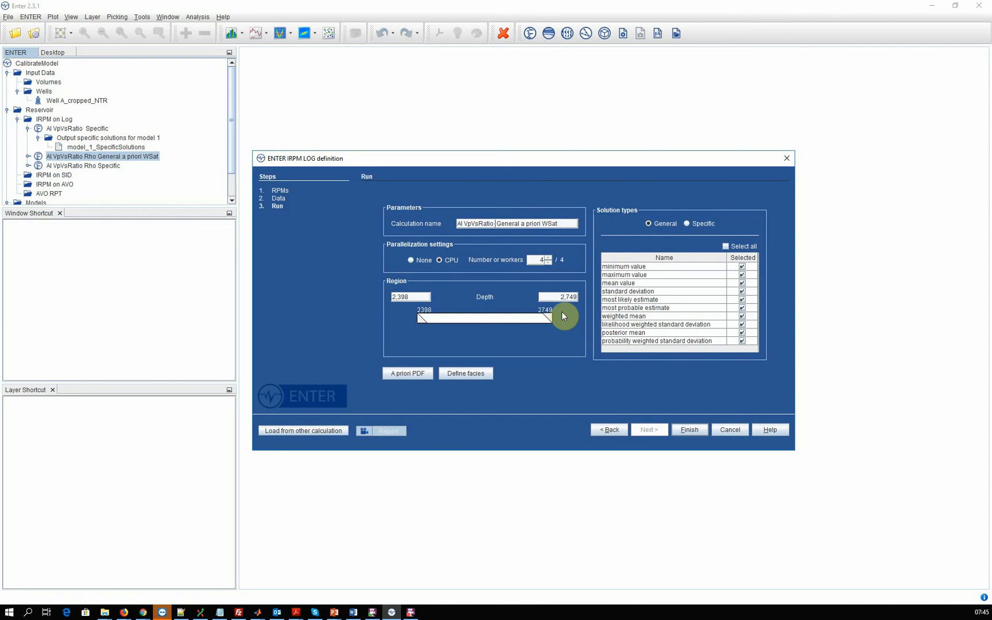
key(BackSpace)
click(691, 429)
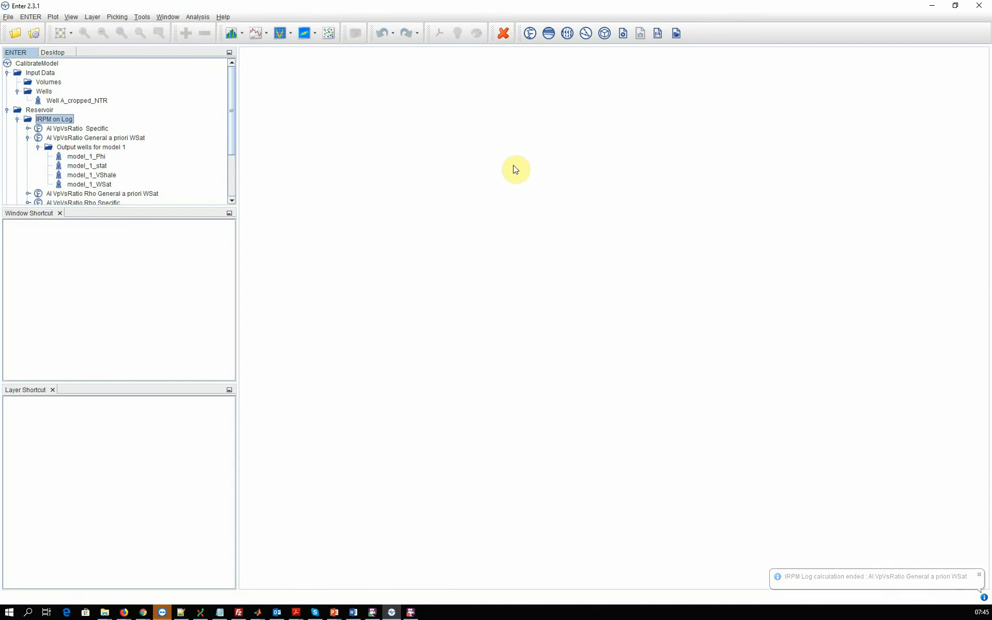
Generate the PowerPoint report of the IRPM on log calculations and open its AI VpVsRatio Rho General summary slide
click(677, 34)
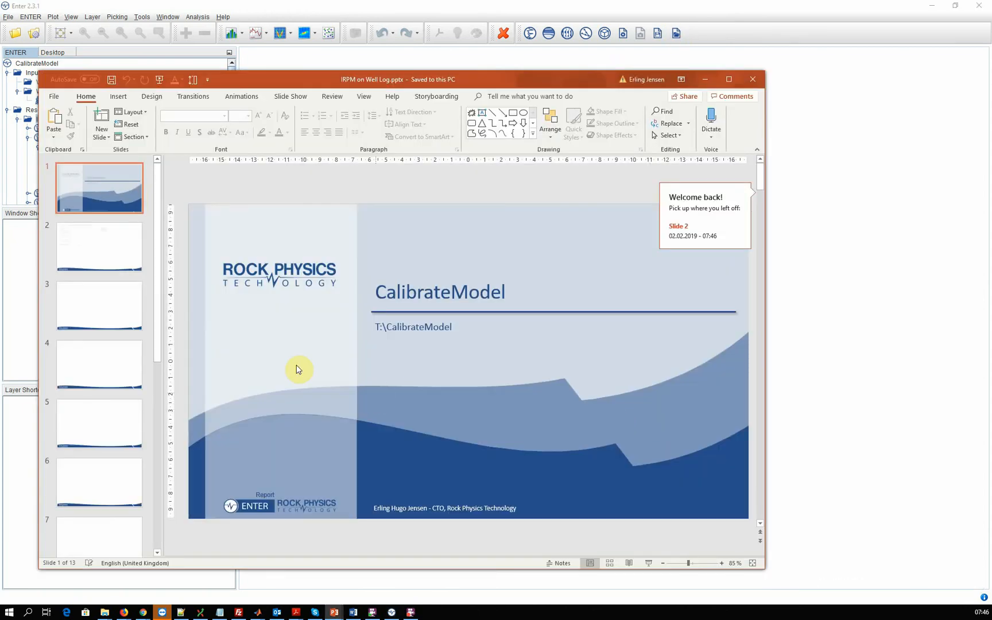
click(69, 248)
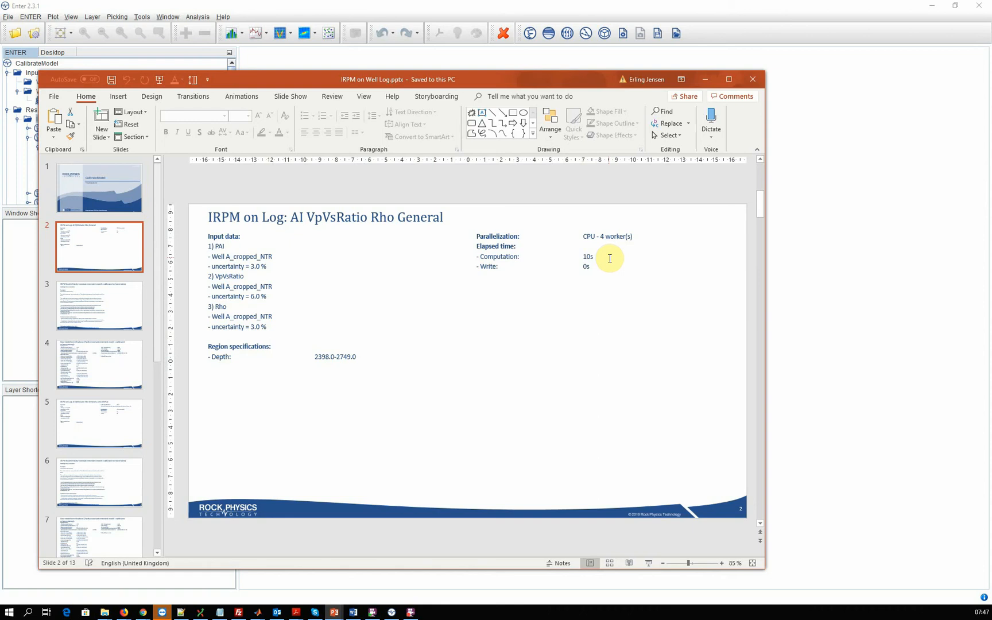
Duplicate the IRPM model slide 3 and delete its overflowing text from "Brief review of available mixing models" onward in the original
click(76, 315)
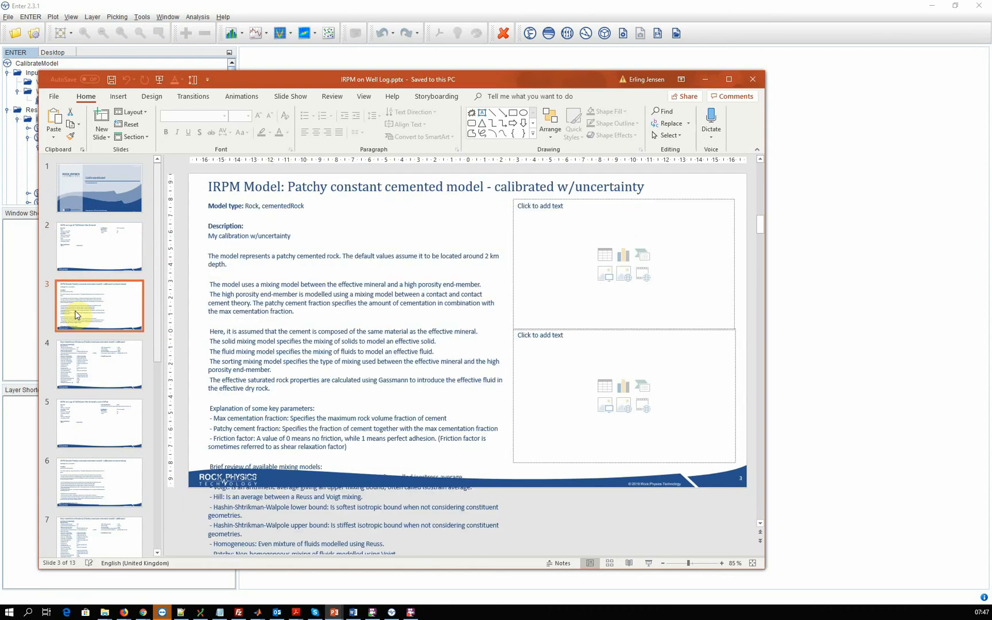
key(ctrl+v)
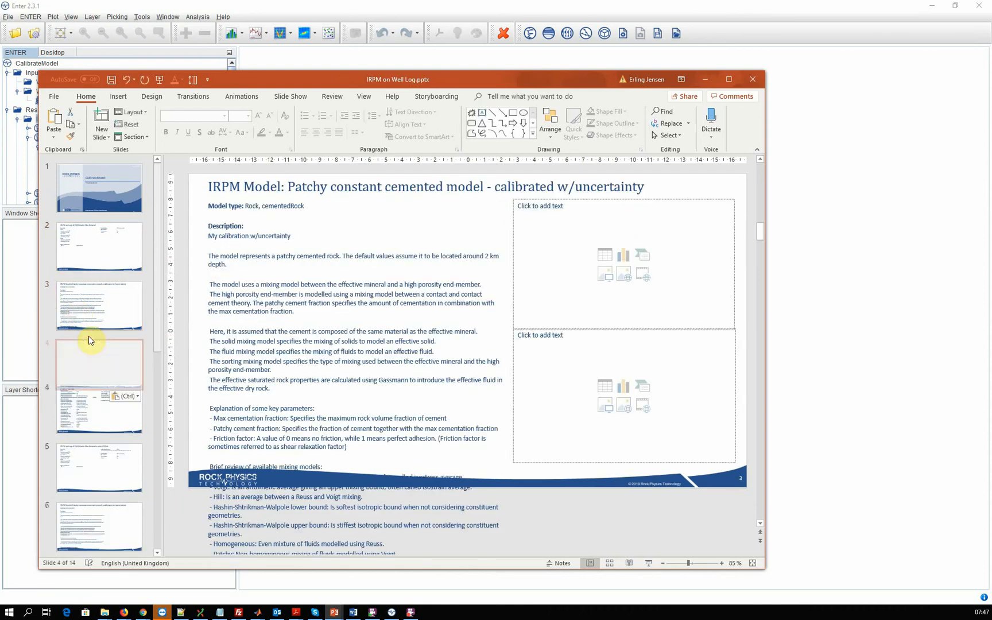
click(284, 457)
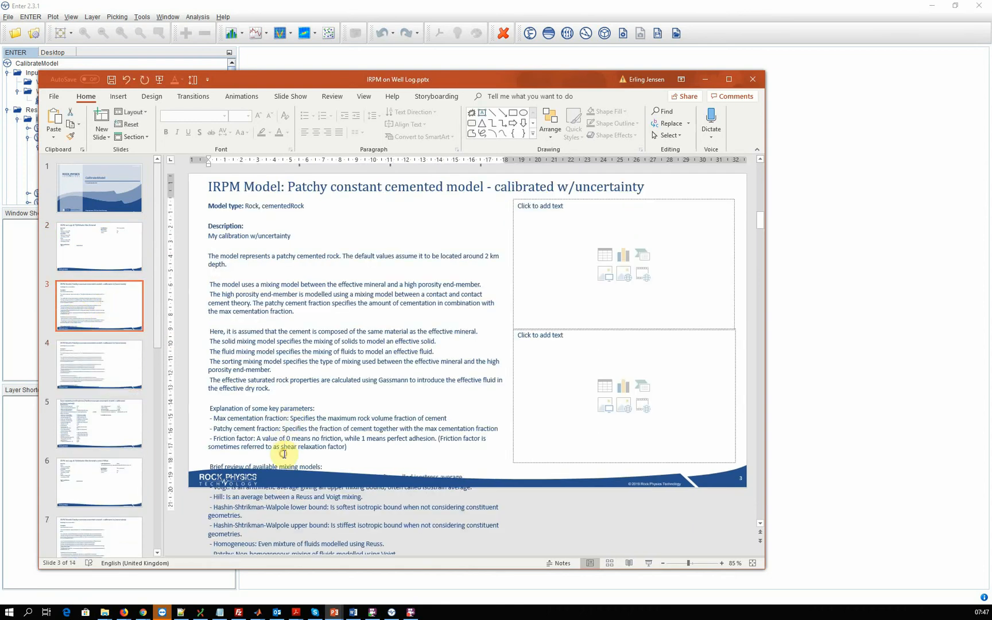
drag(284, 458, 487, 613)
On the duplicated slide 4, delete all body text before "Brief review of available mixing models"
click(88, 354)
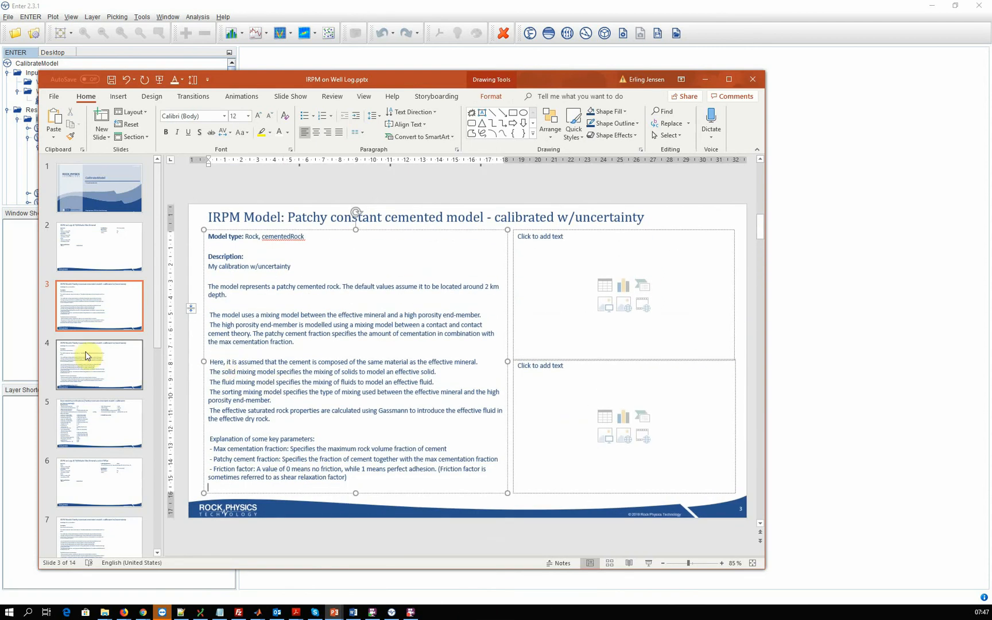
mouse_move(379, 455)
mouse_down()
mouse_move(319, 382)
mouse_move(194, 189)
mouse_up()
key(Delete)
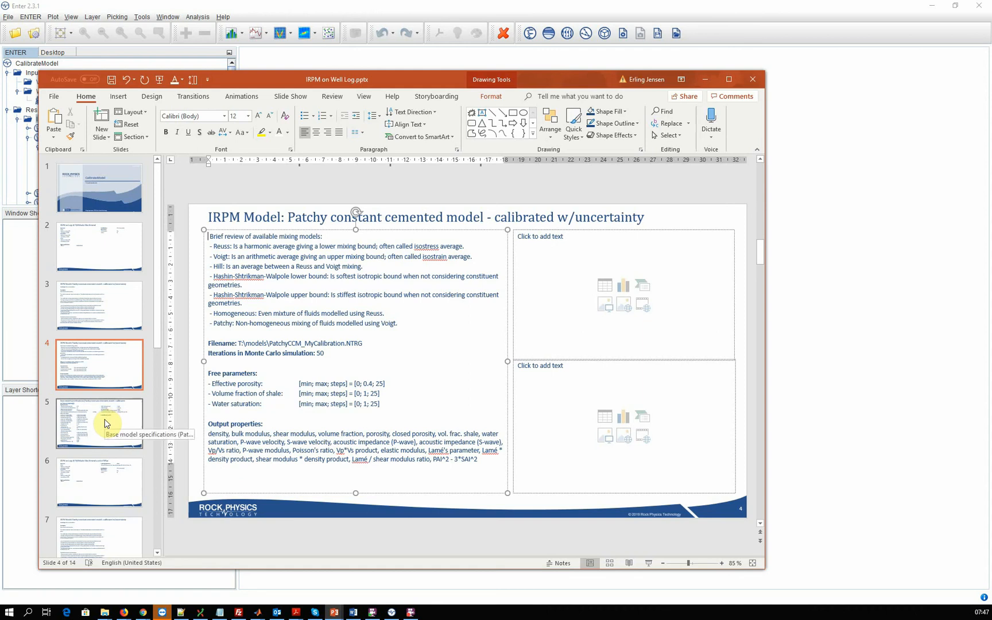
Review the report's base model specifications and the summary slides for the a priori WSat and AI VpVsRatio Specific calculations
click(127, 424)
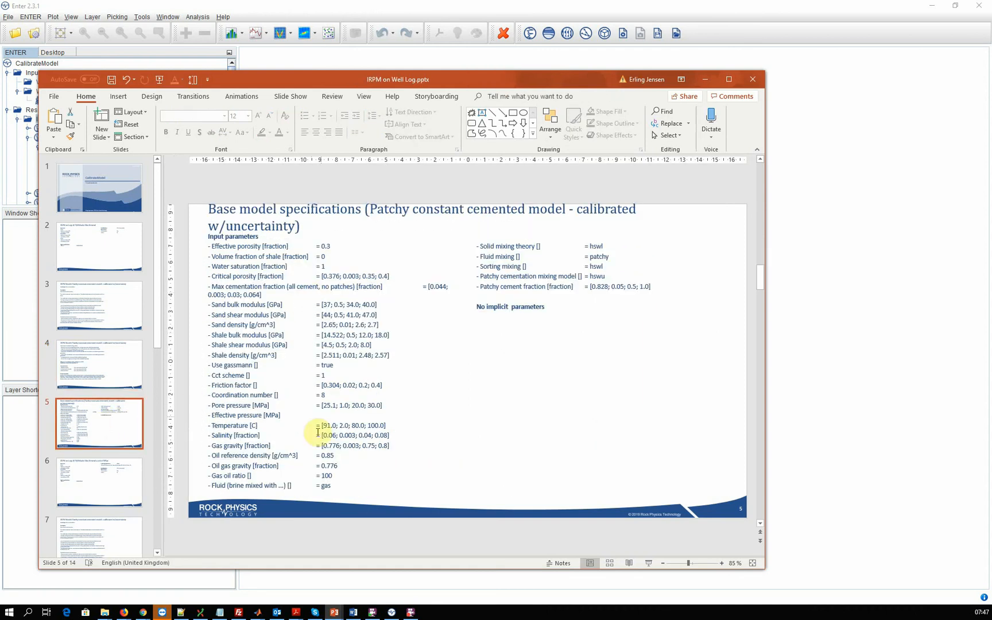
click(97, 488)
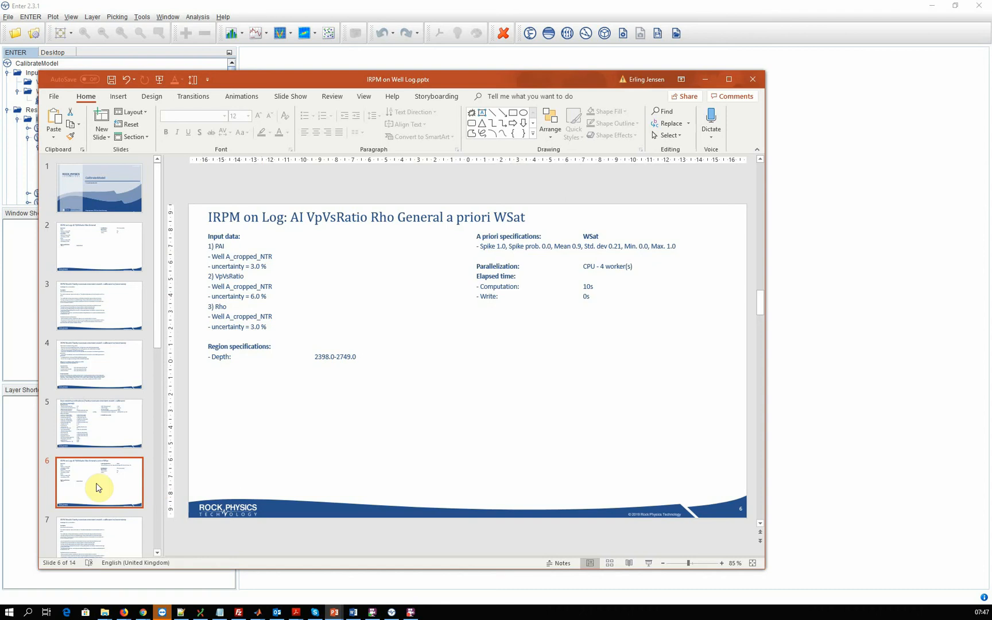
scroll(98, 488, down, 1)
scroll(99, 485, down, 2)
click(97, 459)
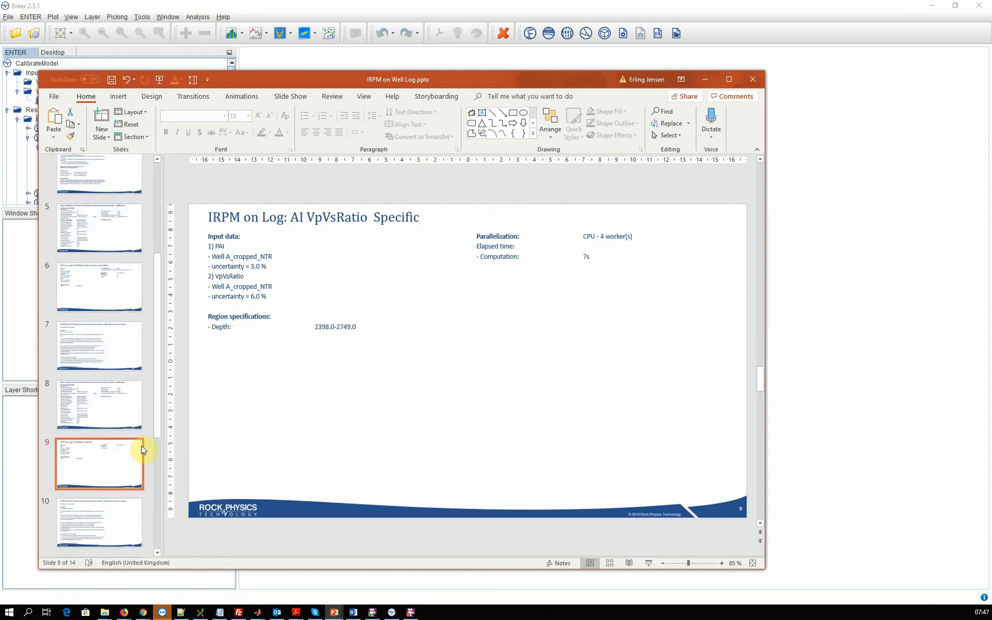